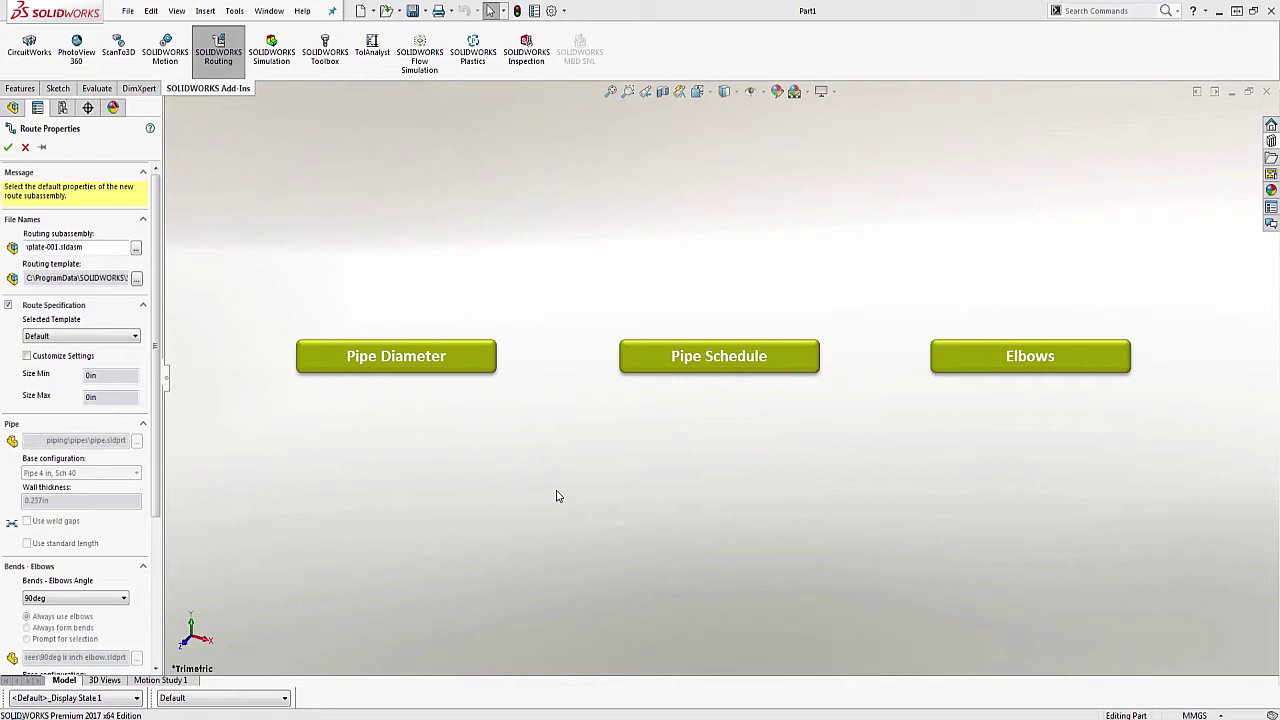
# Step: Leave the route properties setup and open the Routing Library Manager
pyautogui.press('Escape')
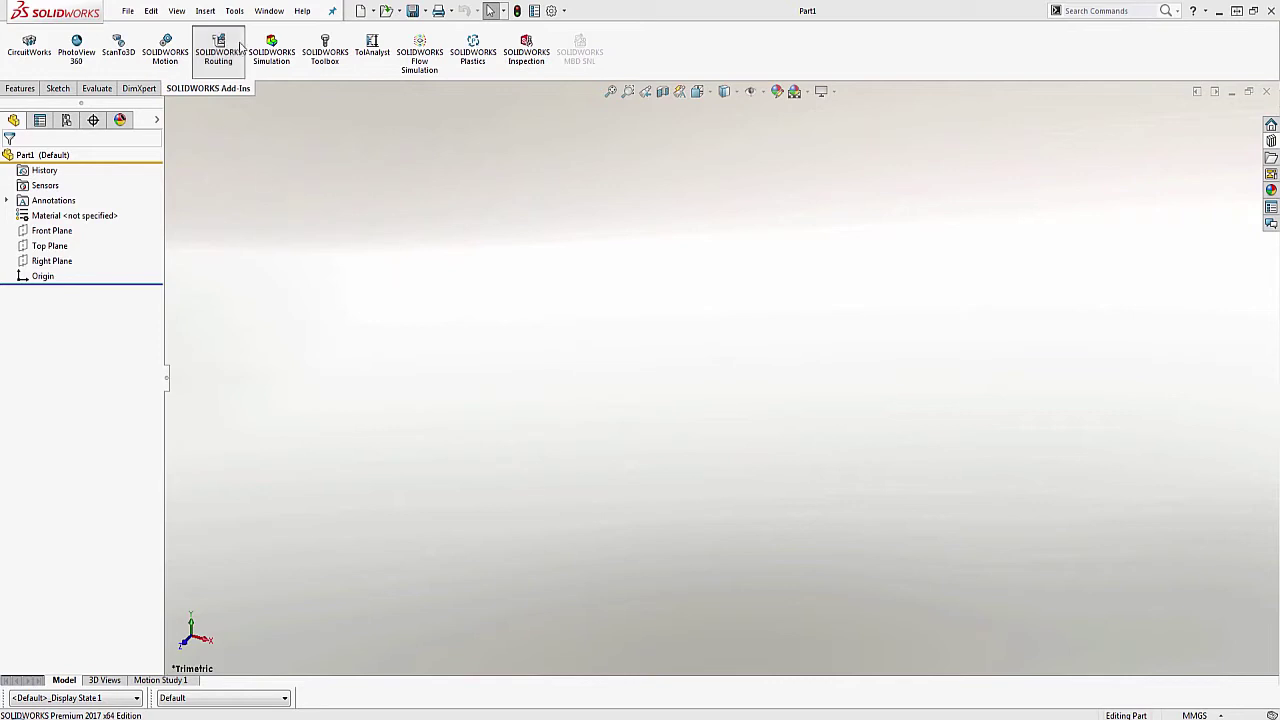
pyautogui.click(234, 10)
pyautogui.moveTo(360, 66)
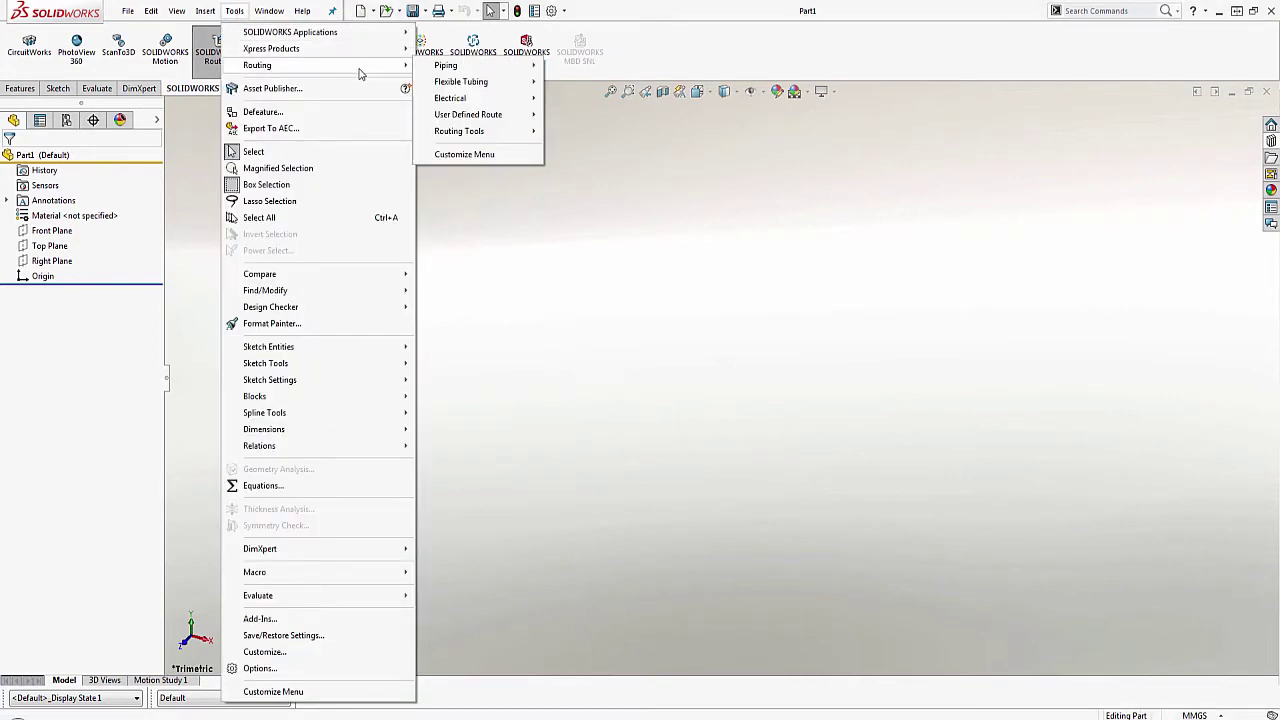
pyautogui.moveTo(470, 98)
pyautogui.moveTo(522, 138)
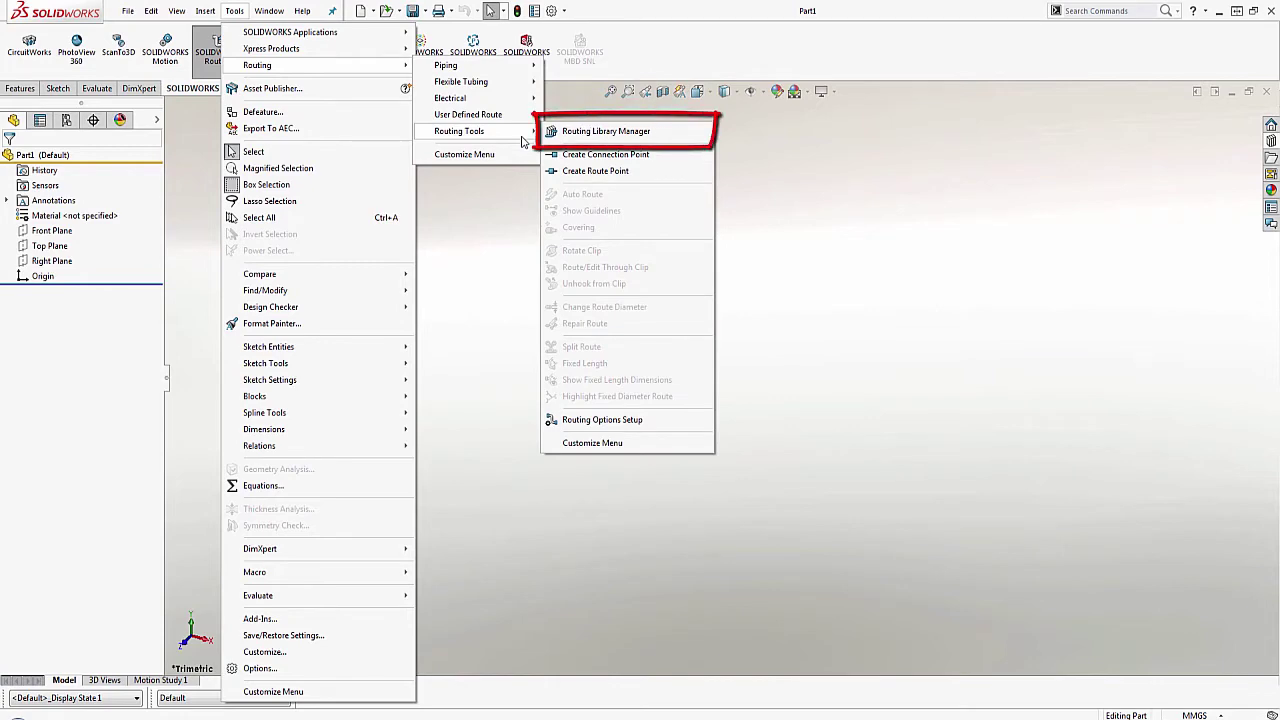
pyautogui.click(600, 131)
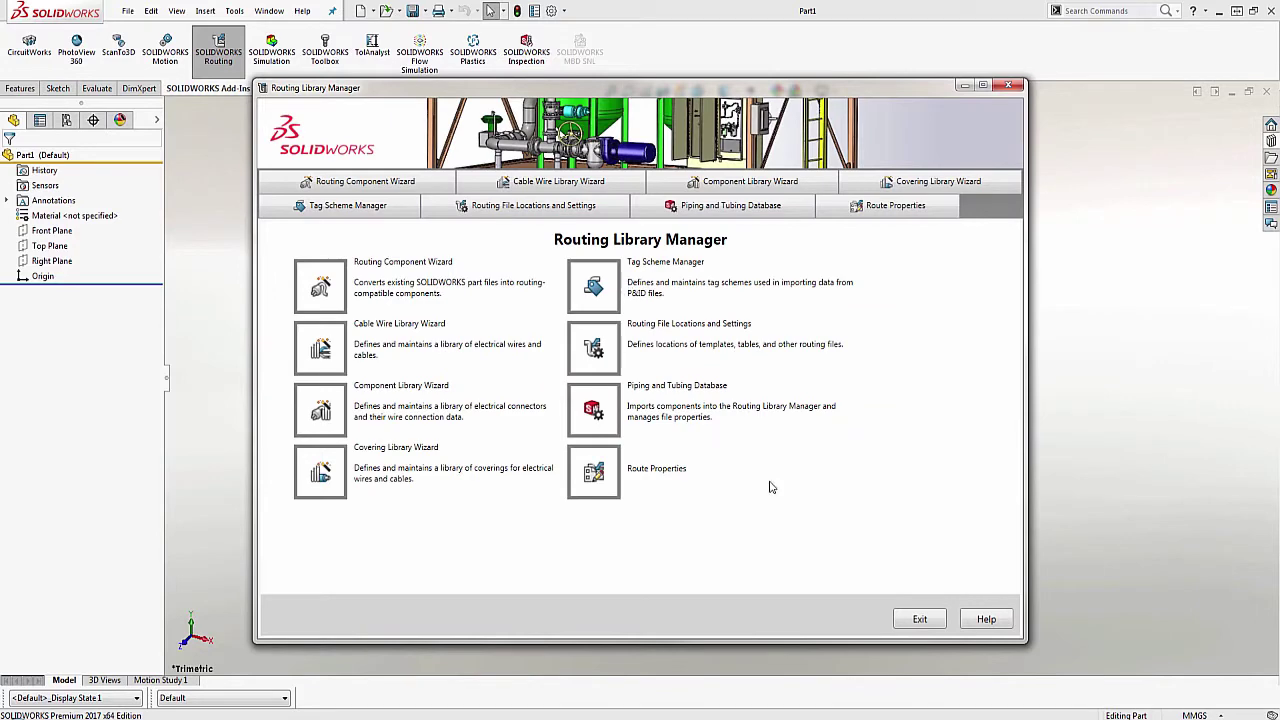
# Step: Open the Piping and Tubing Database and widen its Size and Config Name columns
pyautogui.click(723, 211)
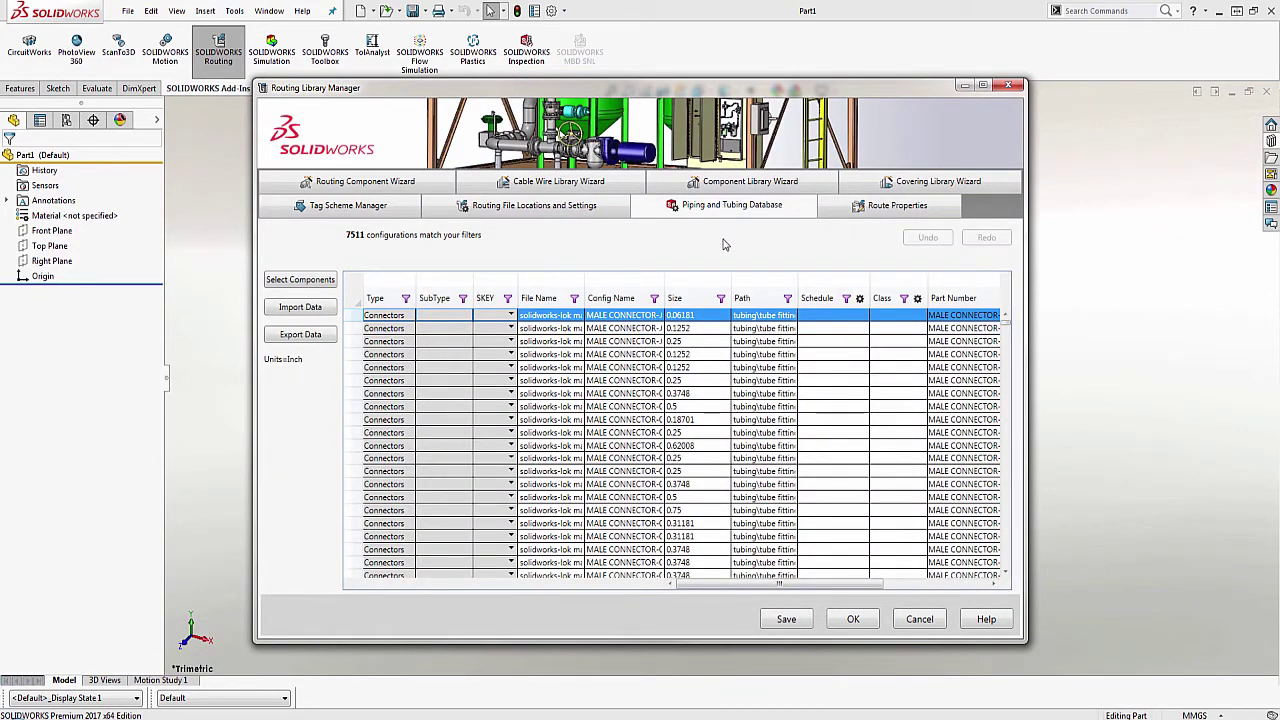
pyautogui.doubleClick(730, 277)
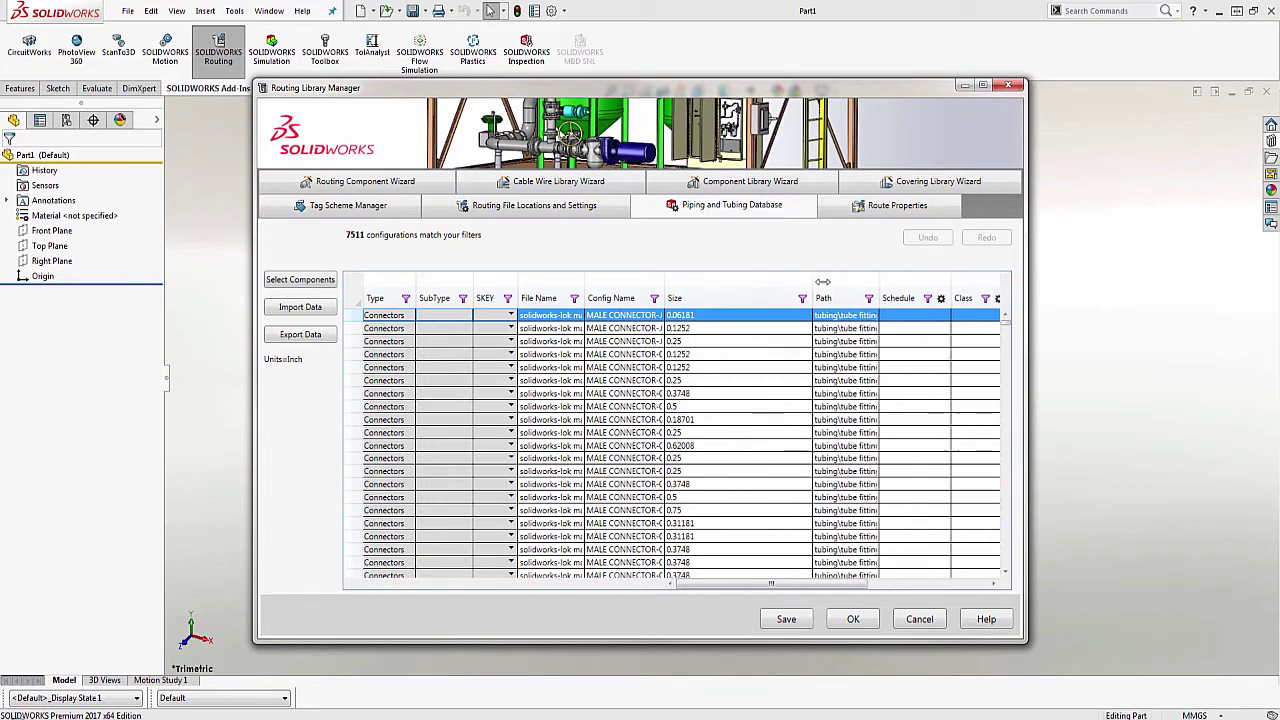
pyautogui.moveTo(663, 282); pyautogui.dragTo(745, 291)
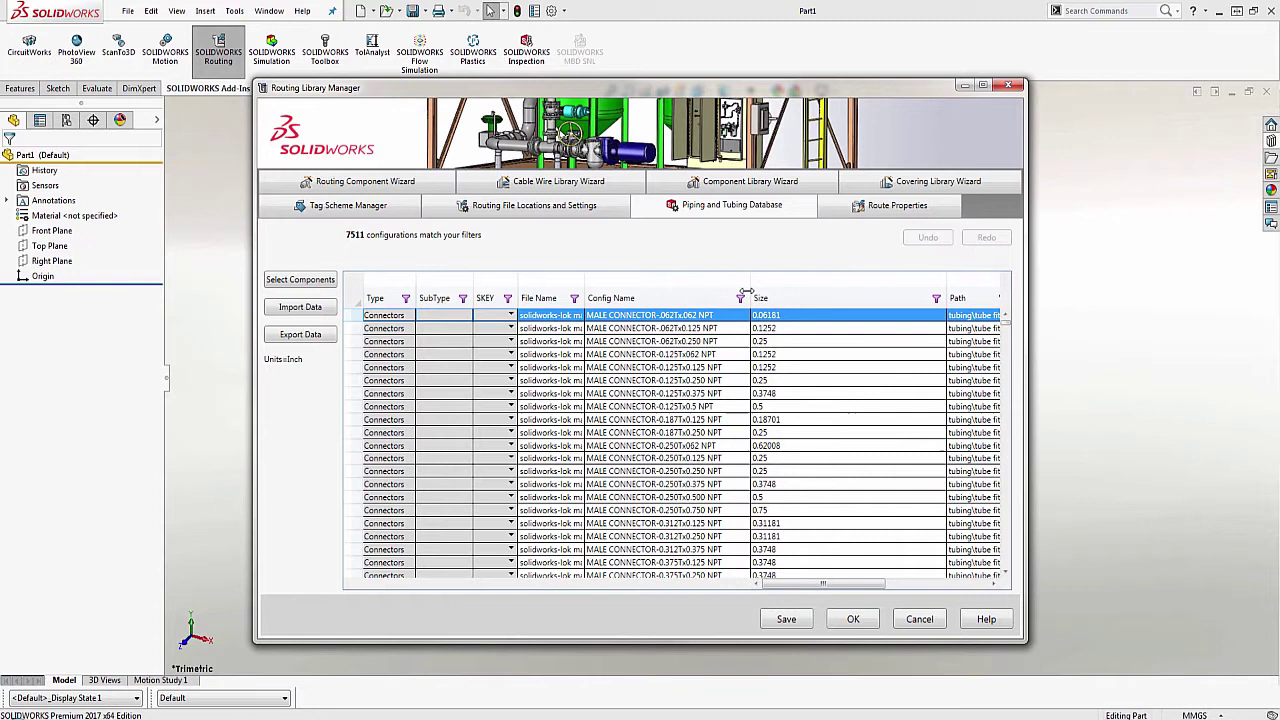
# Step: Filter the Piping and Tubing Database by type to list only Pipe components and look through them
pyautogui.click(406, 299)
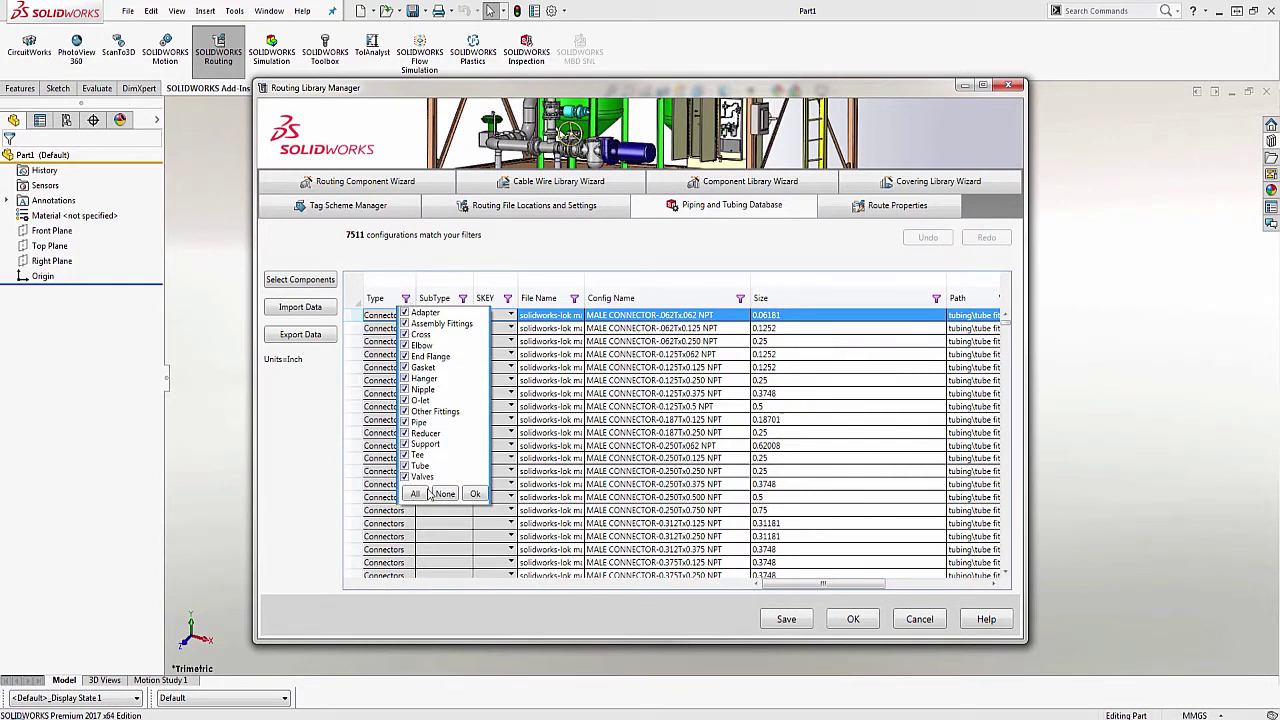
pyautogui.click(444, 494)
pyautogui.click(405, 422)
pyautogui.click(475, 495)
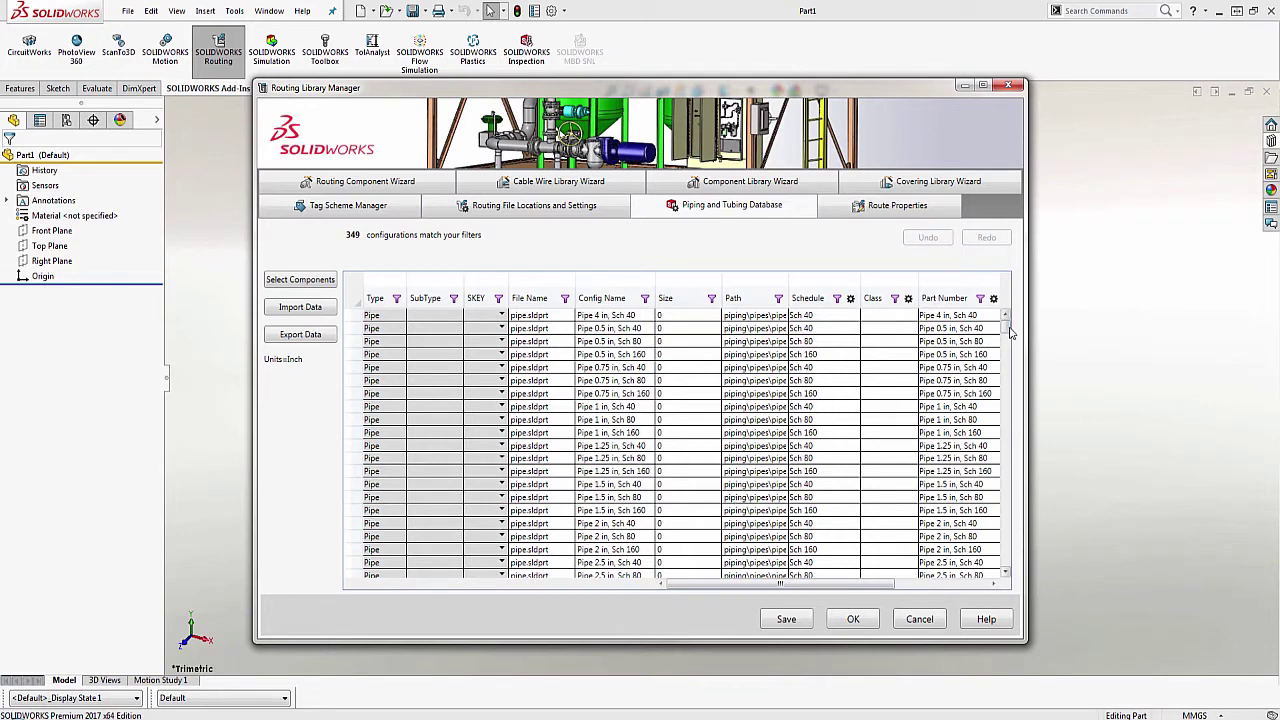
pyautogui.moveTo(1010, 333)
pyautogui.mouseDown()
pyautogui.moveTo(1008, 362)
pyautogui.moveTo(1008, 328)
pyautogui.mouseUp()
# Step: Copy the Default route properties template, name the copy "Schedule 80 Only" and enable Use Schedule
pyautogui.click(898, 212)
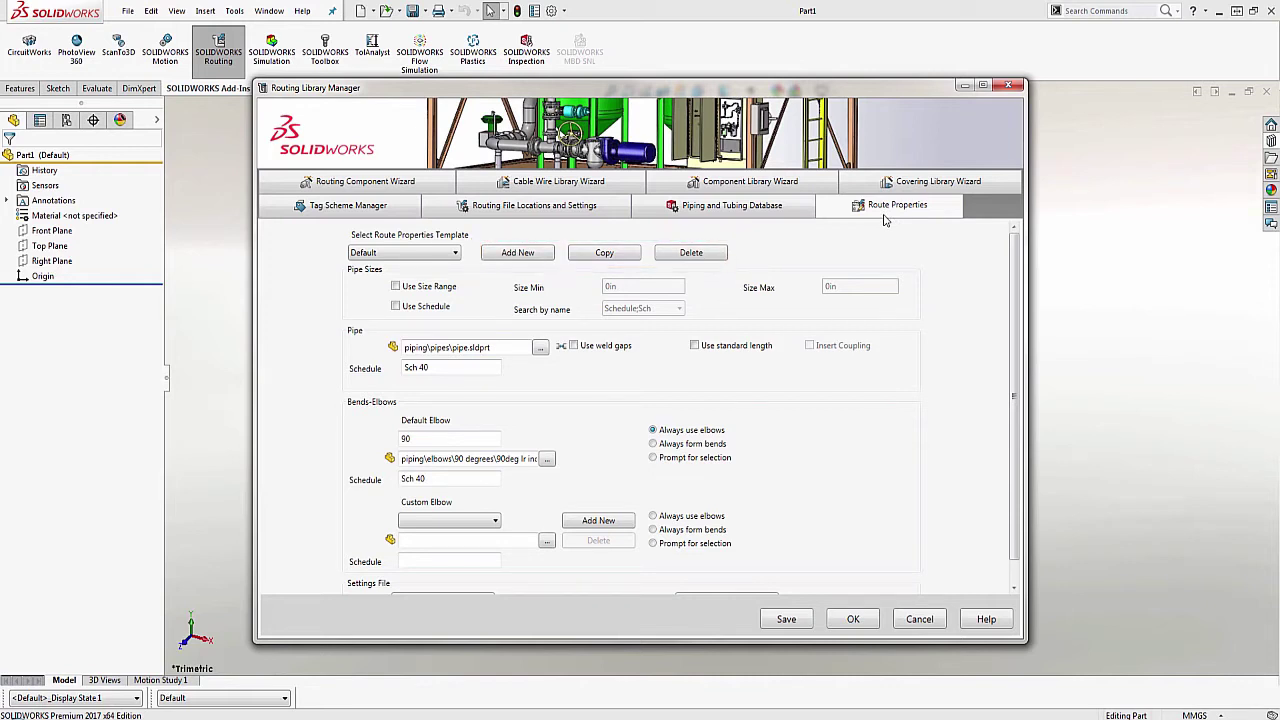
pyautogui.click(517, 252)
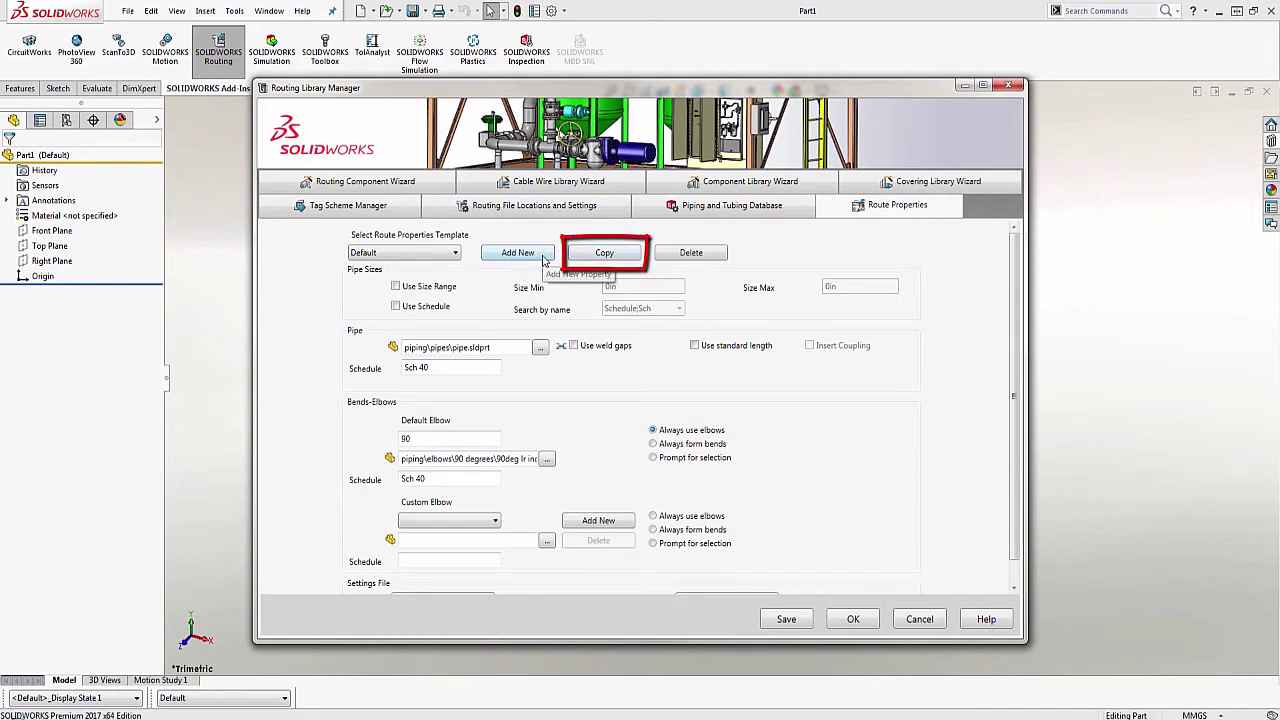
pyautogui.click(597, 255)
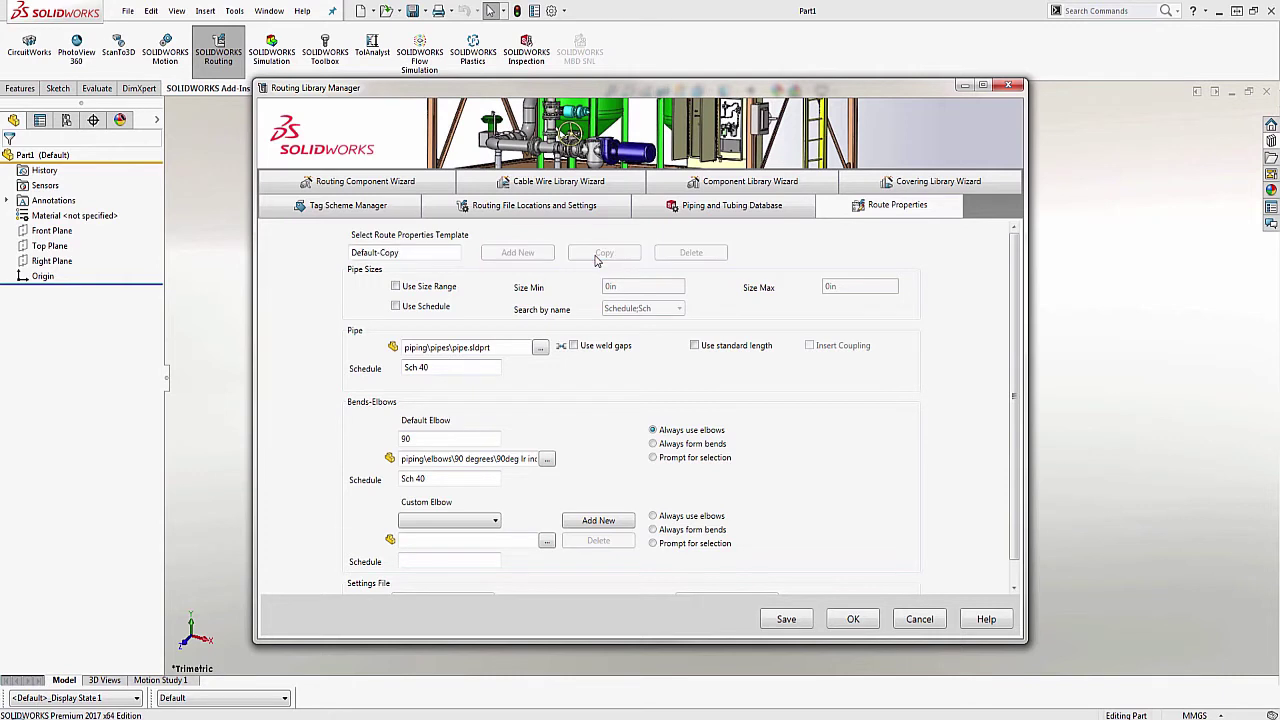
pyautogui.moveTo(414, 252); pyautogui.dragTo(302, 246)
pyautogui.write('Schedule 80 Only')
pyautogui.click(396, 307)
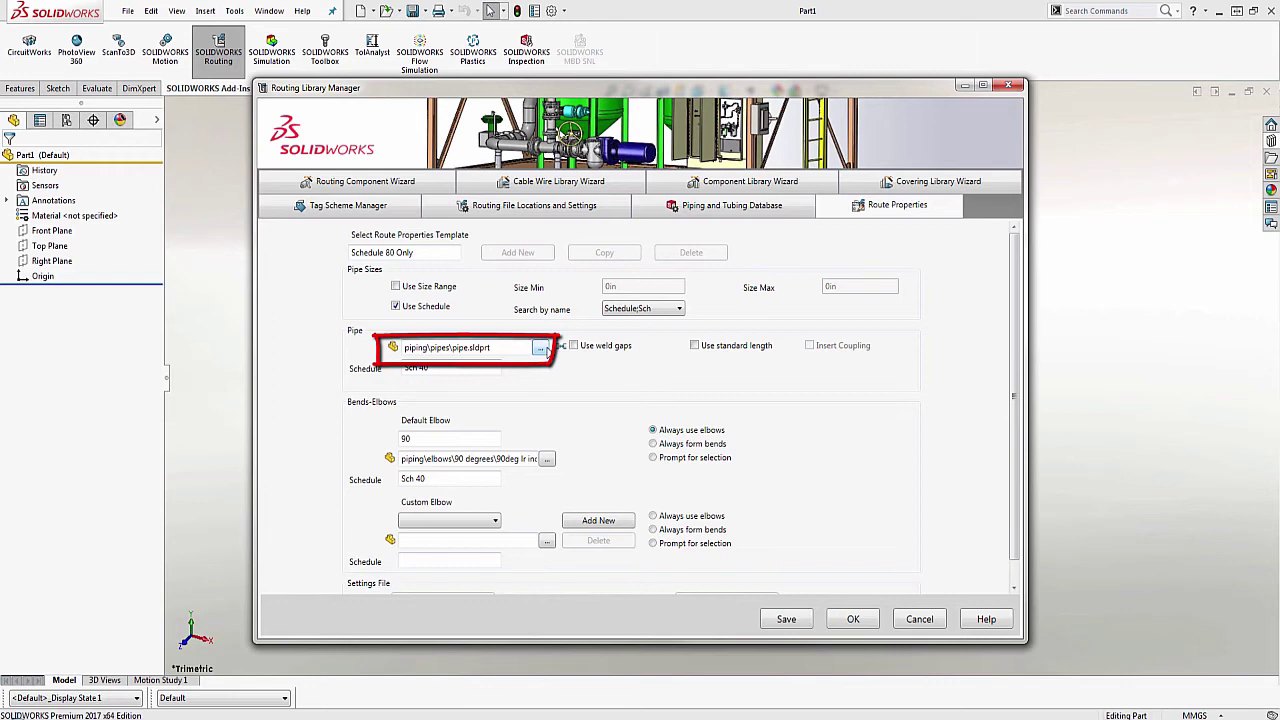
# Step: Set the template's pipe to pipe.sldprt with configuration Pipe 1.5 in, Sch 80, accepting the schedule mismatch with the elbow
pyautogui.click(540, 347)
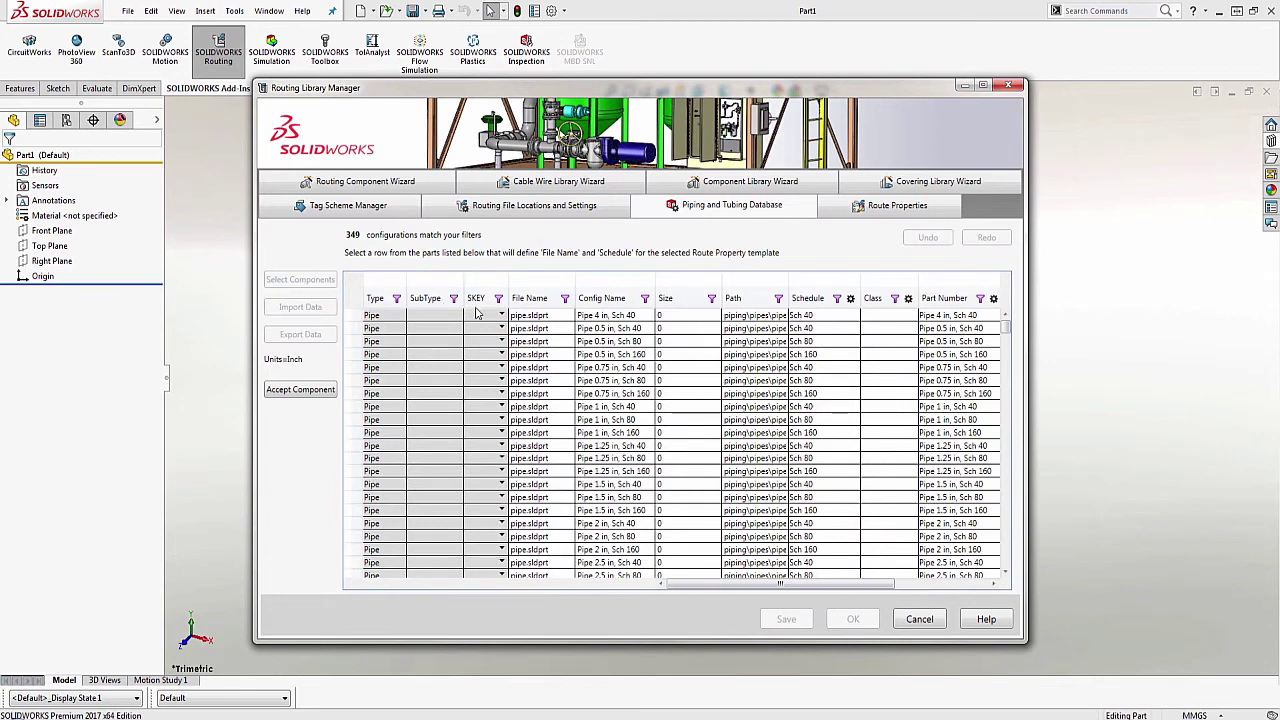
pyautogui.click(643, 299)
pyautogui.click(626, 285)
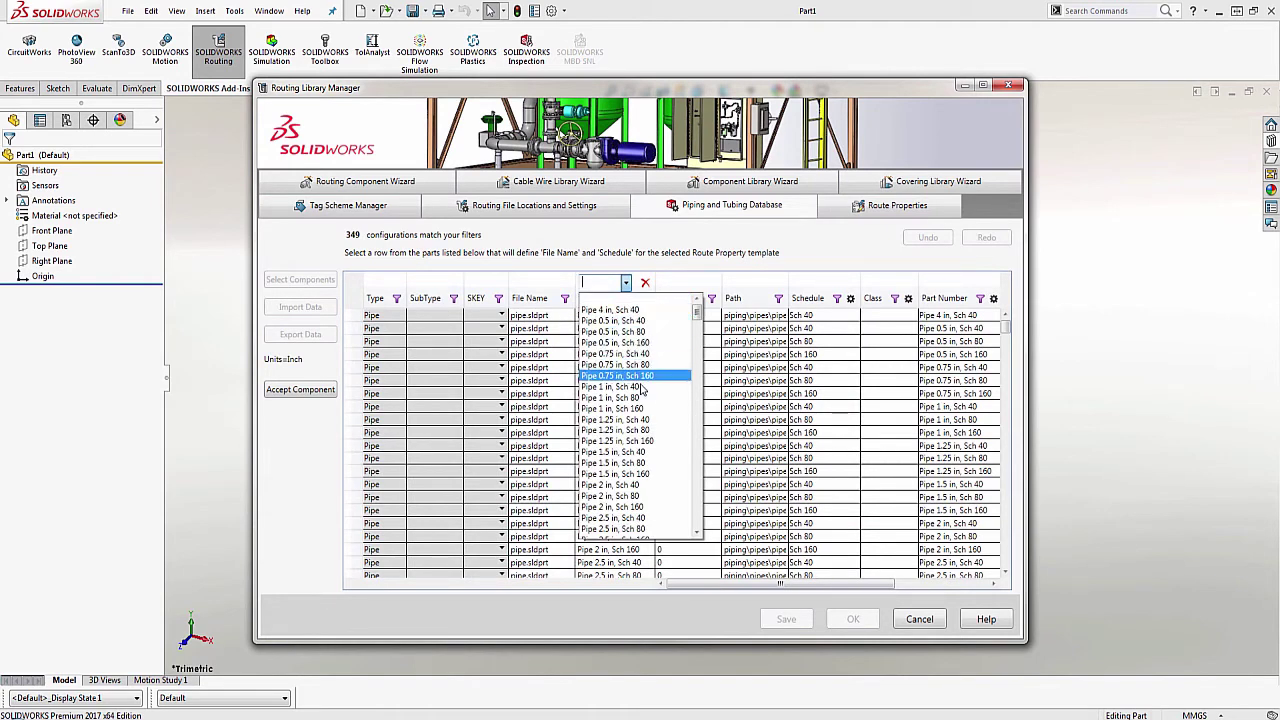
pyautogui.click(639, 462)
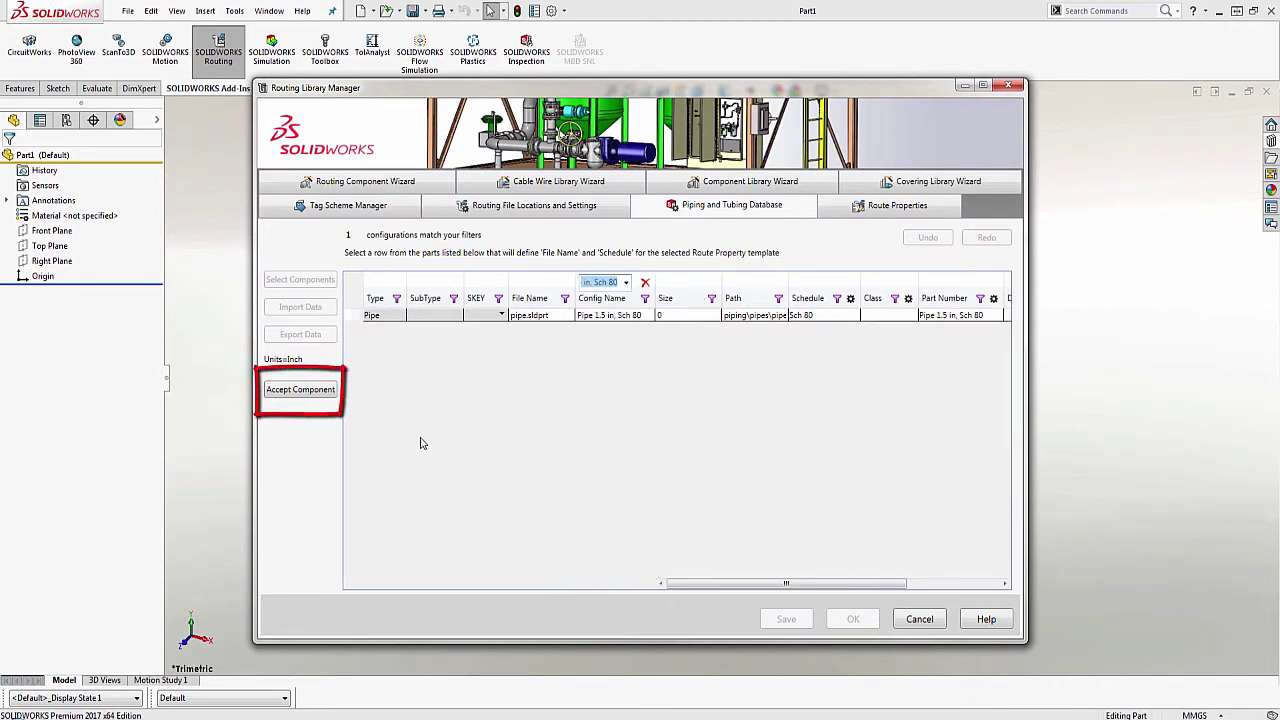
pyautogui.click(300, 389)
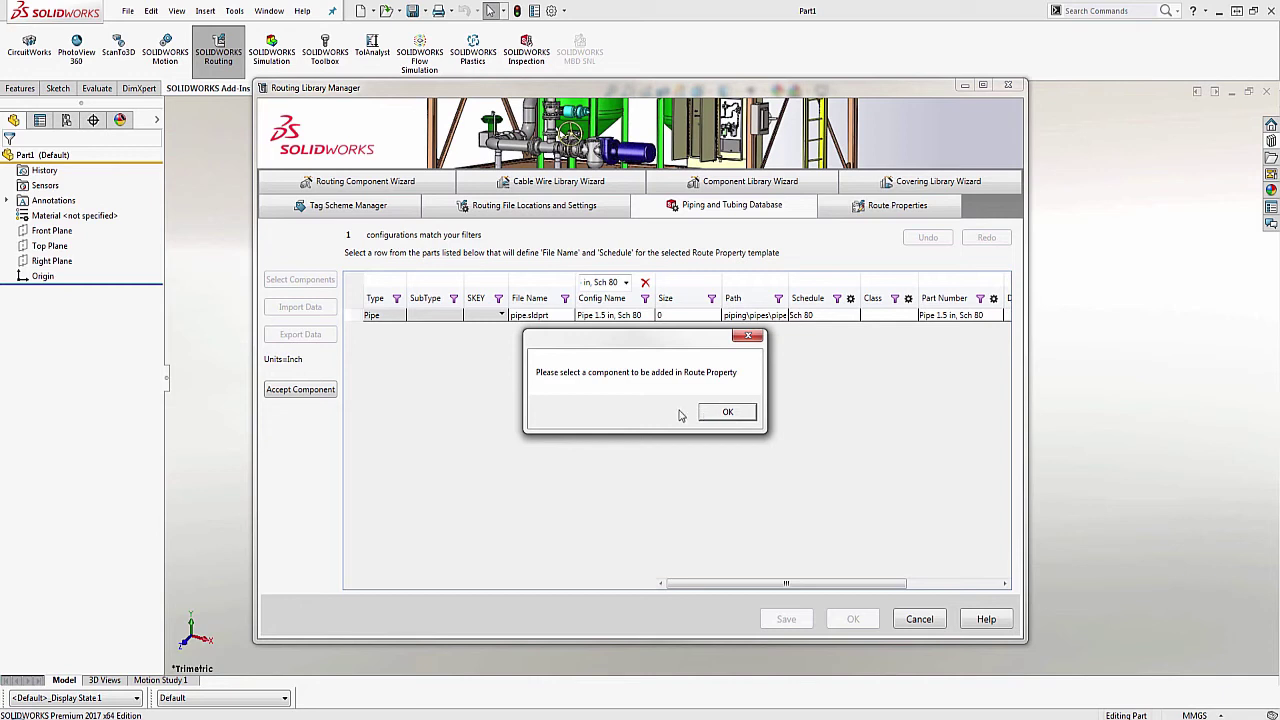
pyautogui.click(740, 413)
pyautogui.click(356, 317)
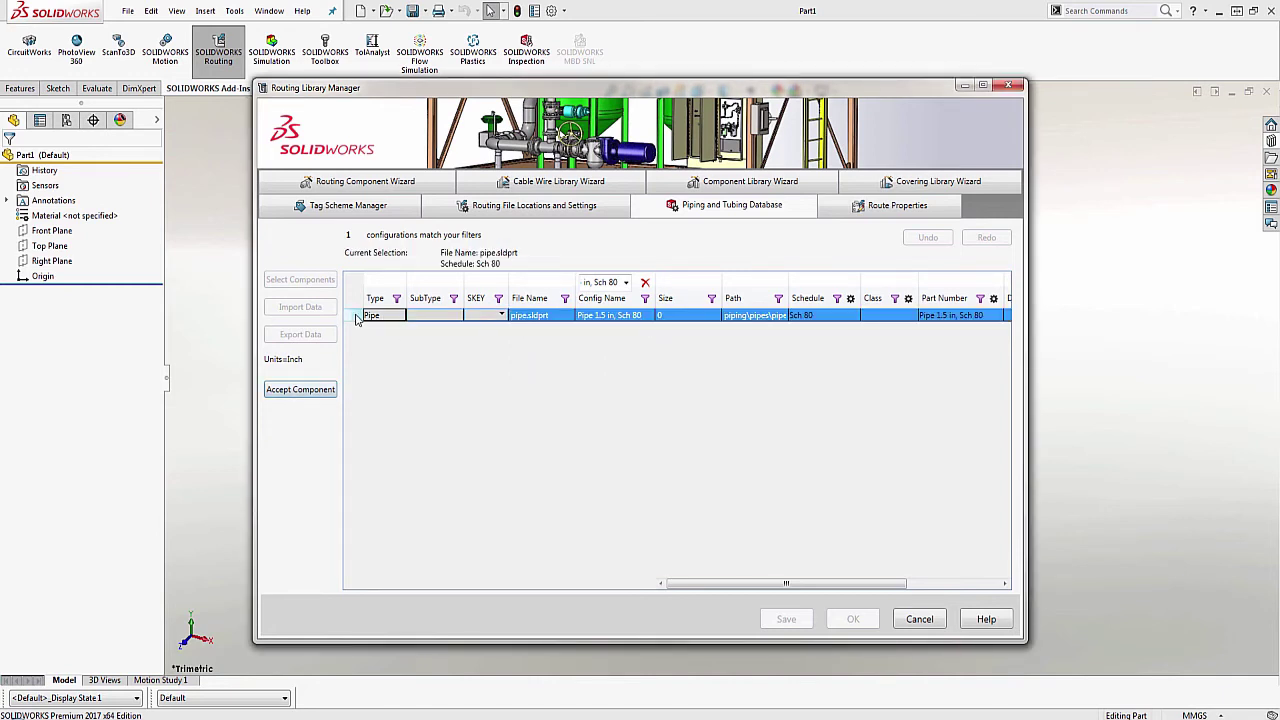
pyautogui.click(310, 391)
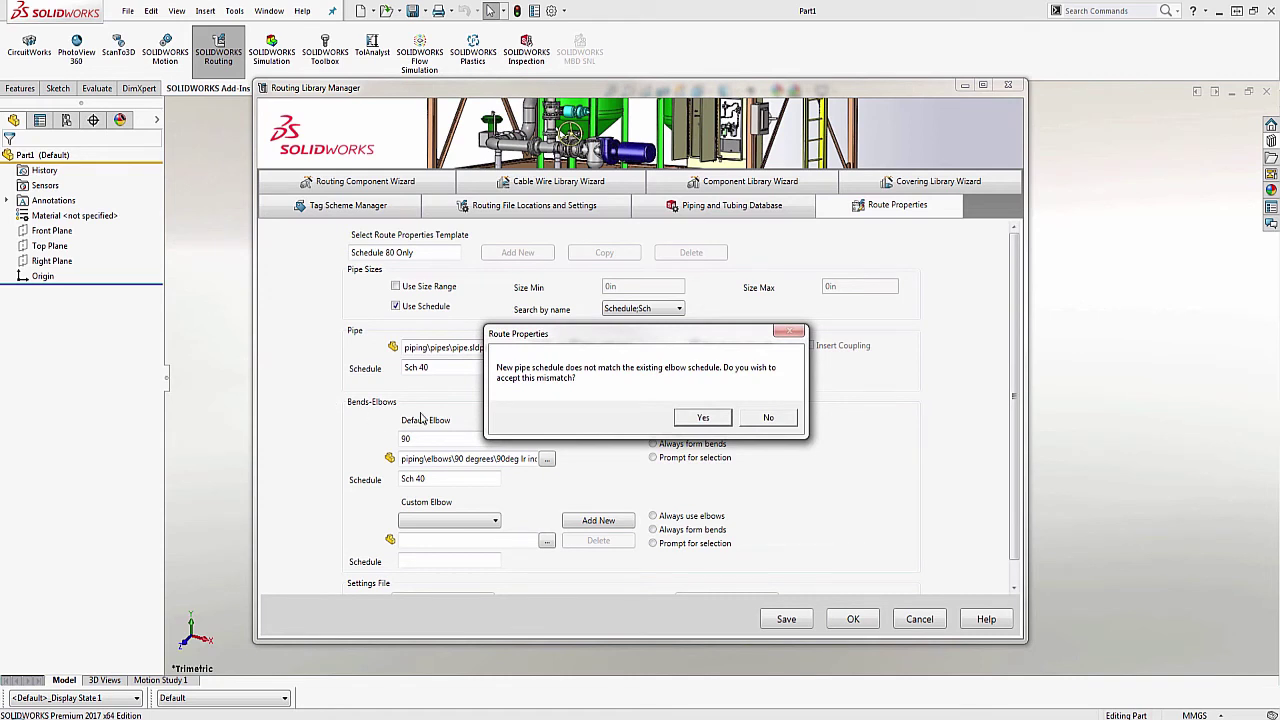
pyautogui.click(703, 418)
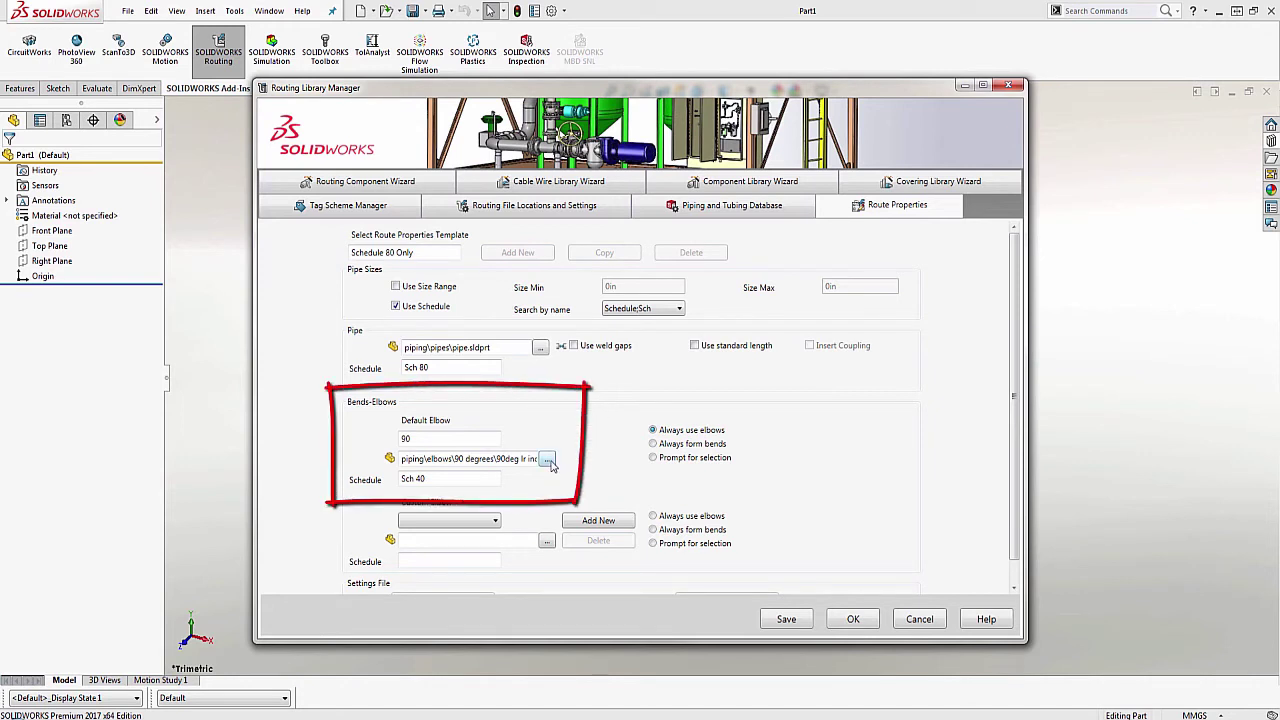
# Step: Set the default elbow to the 90deg lr inch elbow with configuration 90L LR Inch 1 Sch80
pyautogui.click(548, 459)
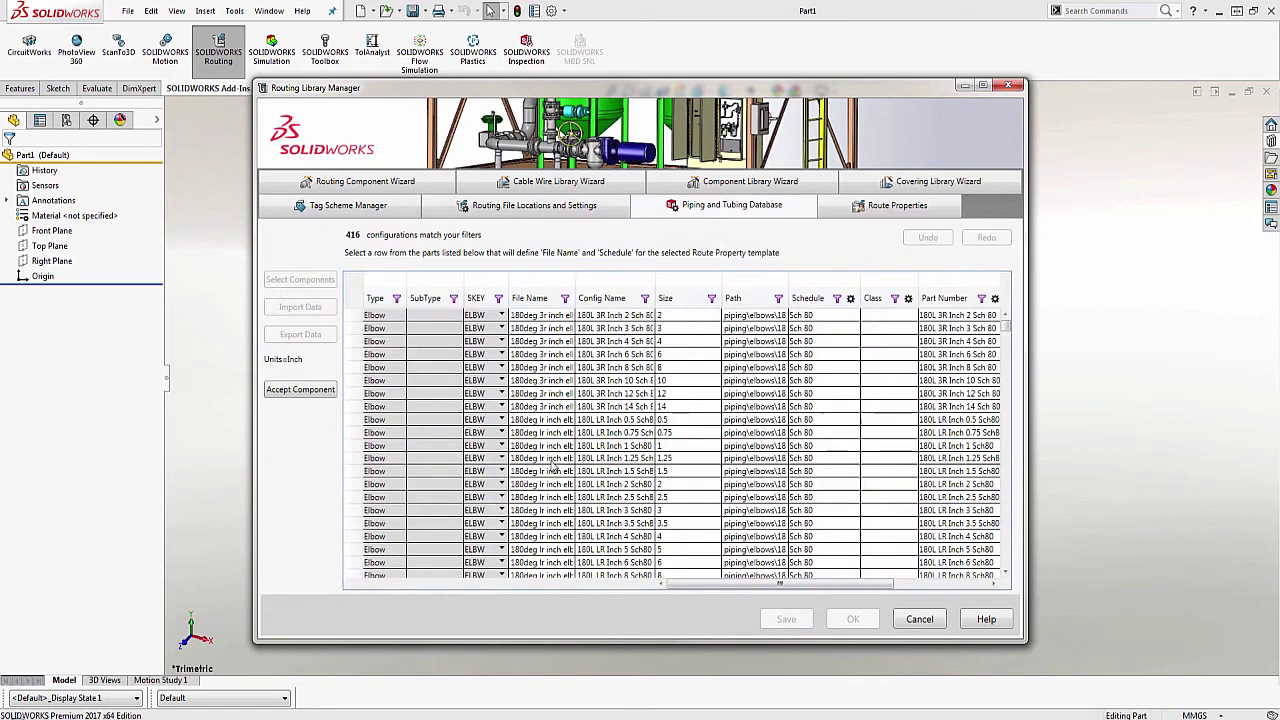
pyautogui.click(645, 299)
pyautogui.click(625, 284)
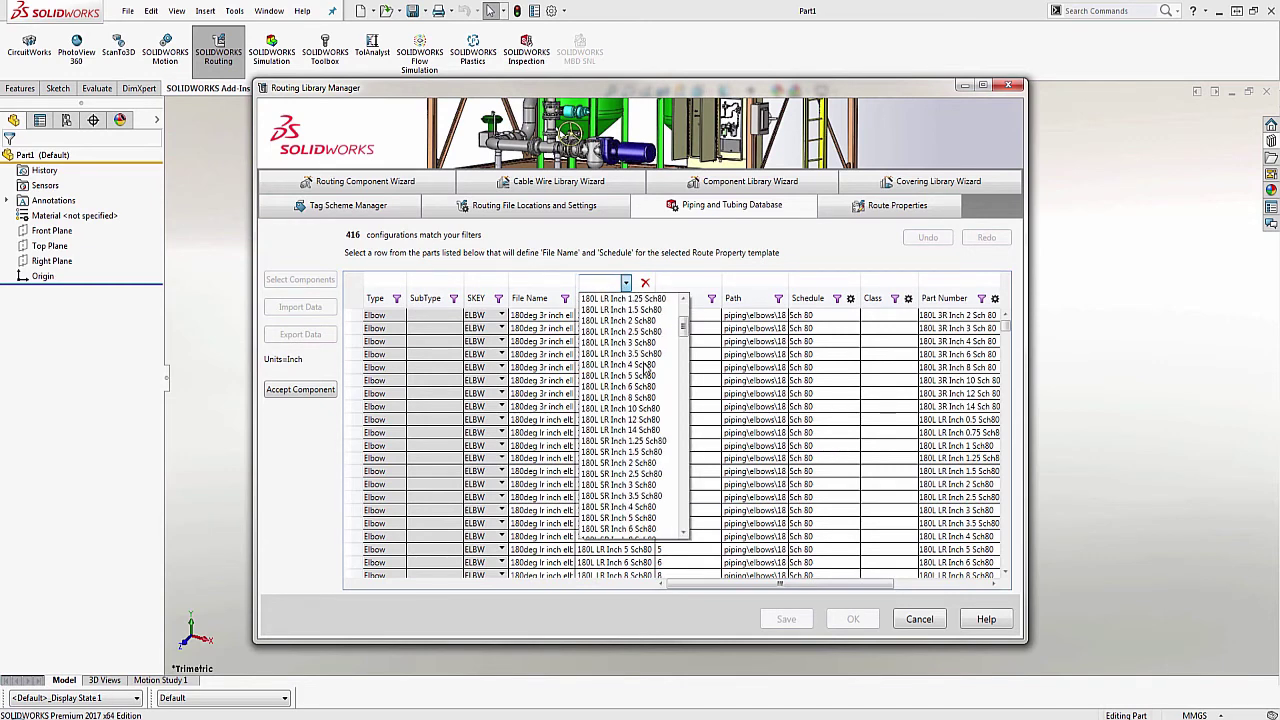
pyautogui.scroll(-5, 646, 370)
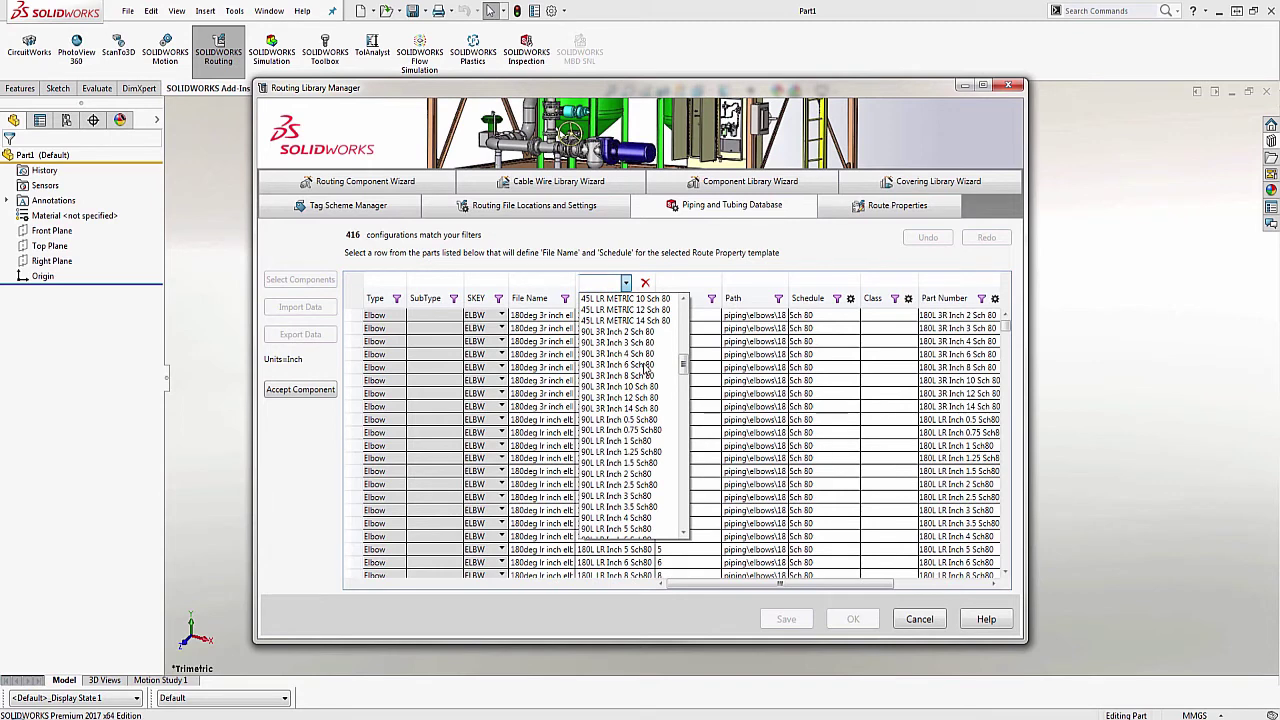
pyautogui.click(642, 441)
pyautogui.click(352, 317)
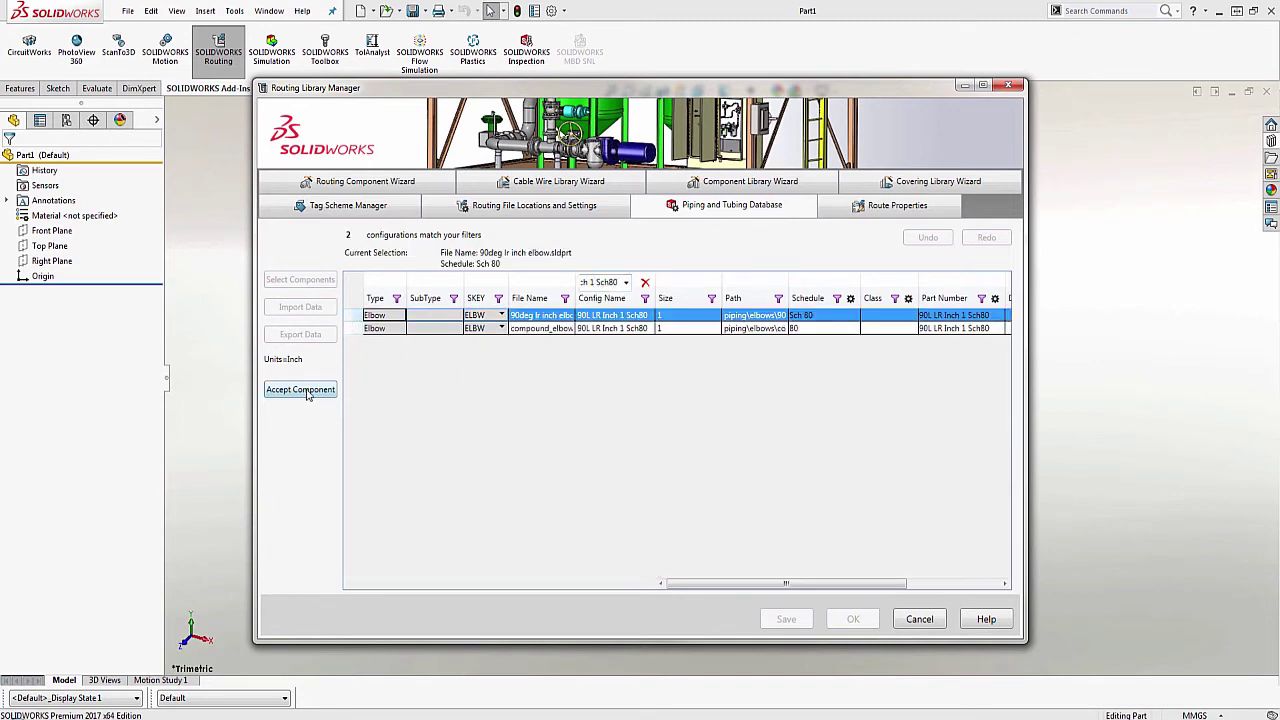
pyautogui.click(300, 389)
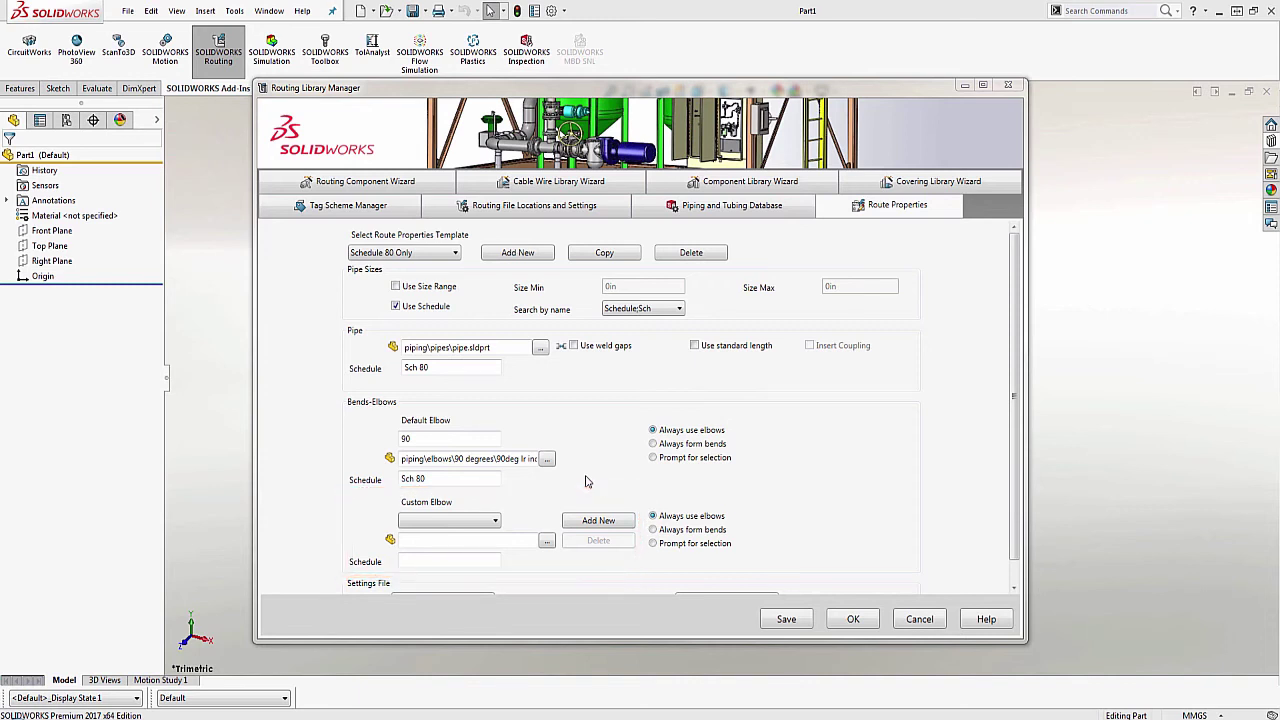
# Step: Add a custom elbow using the 45deg lr inch elbow with configuration 45L LR Inch 1.25 Sch 80
pyautogui.click(497, 528)
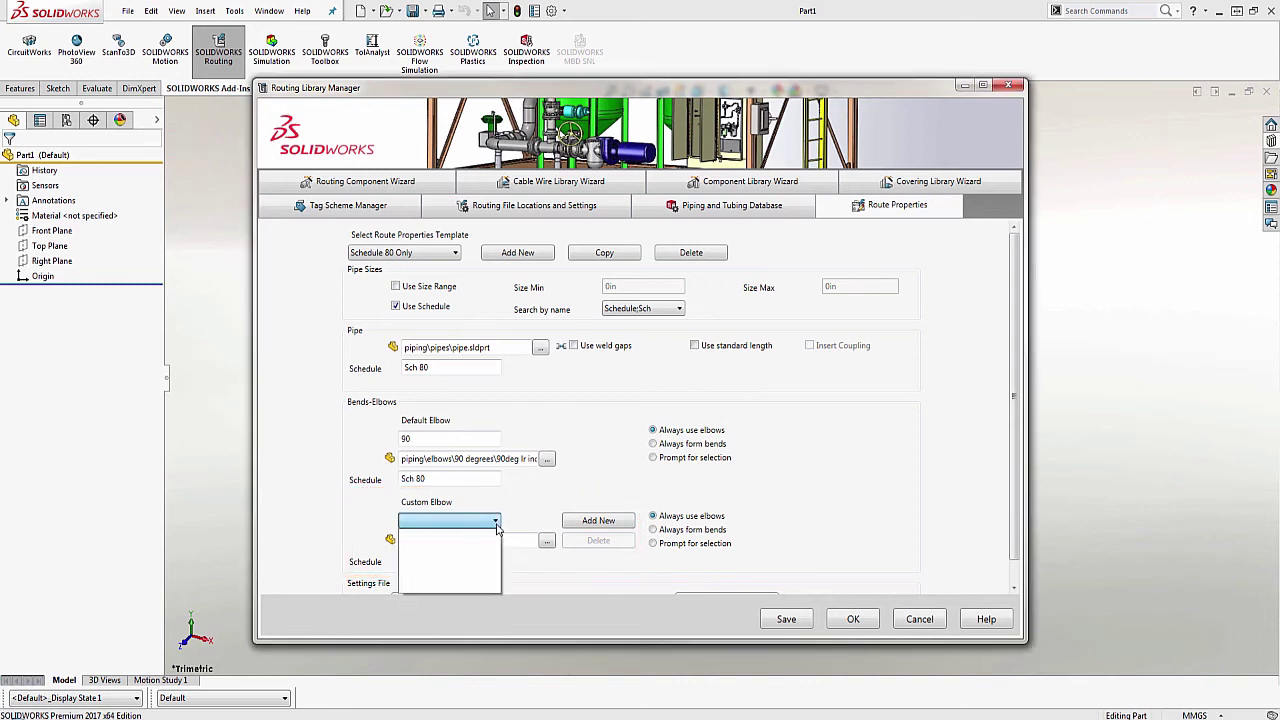
pyautogui.click(497, 528)
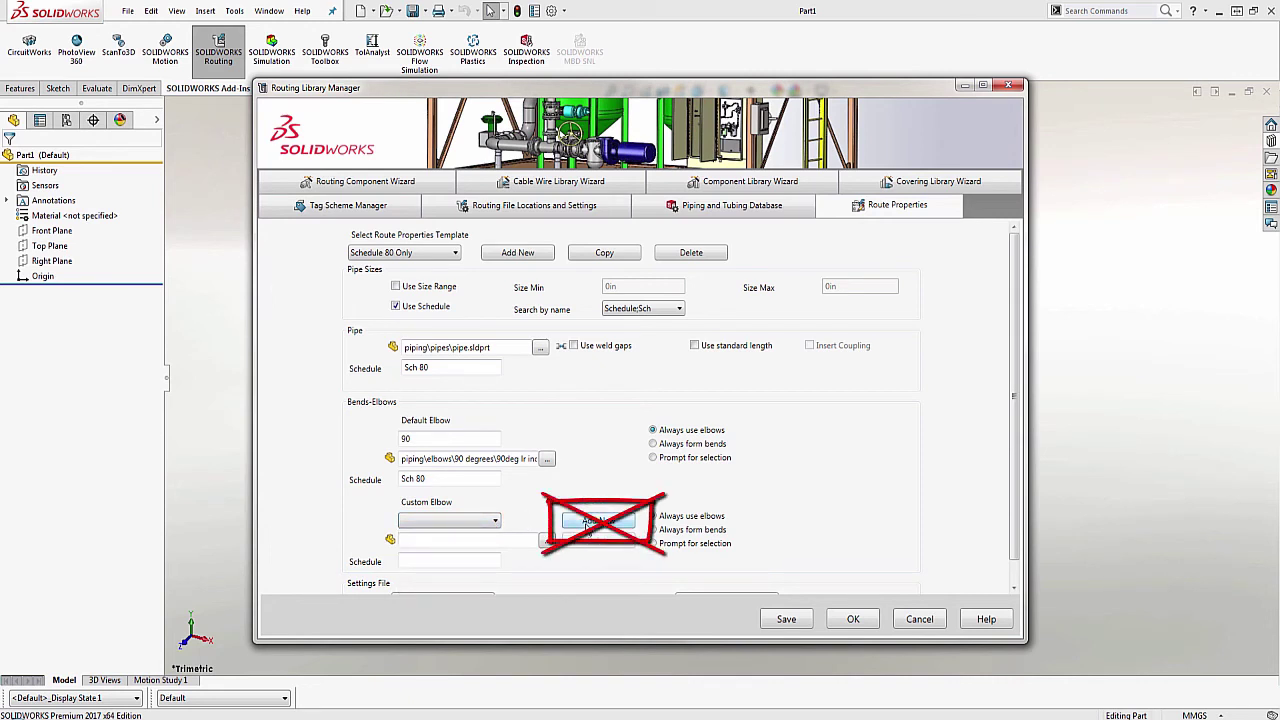
pyautogui.click(547, 540)
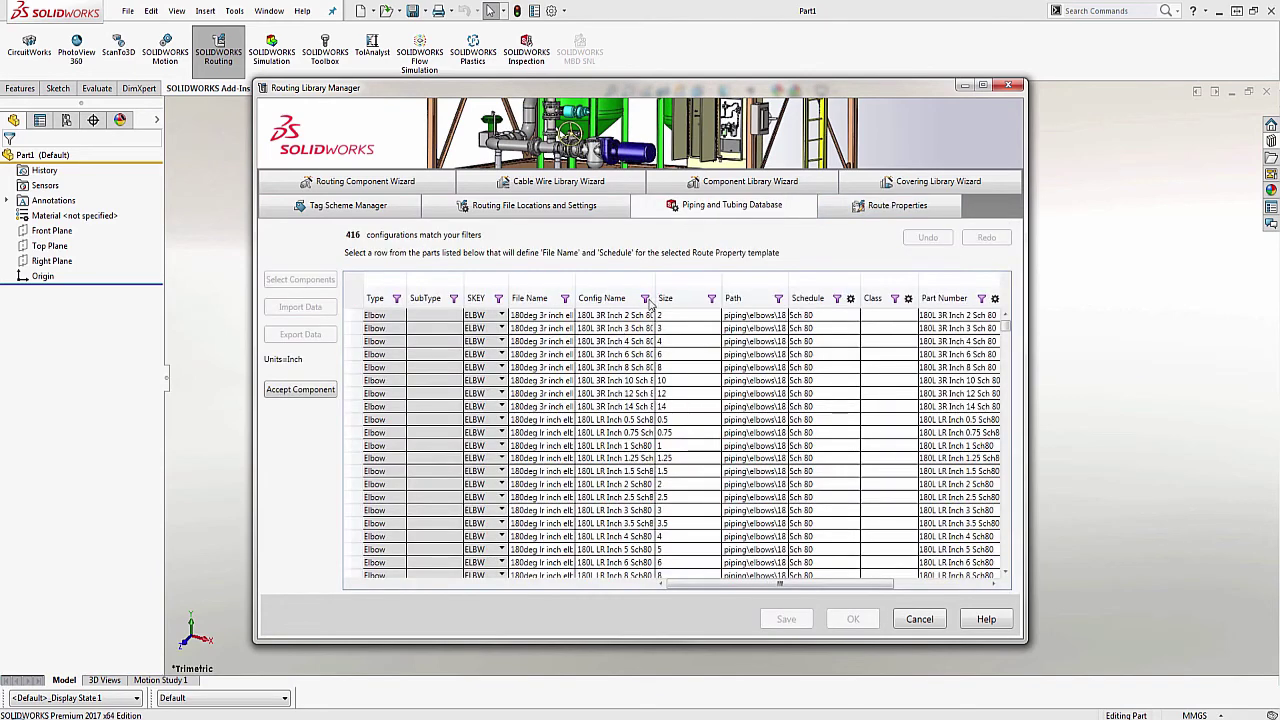
pyautogui.click(648, 300)
pyautogui.click(626, 284)
pyautogui.scroll(-5, 650, 400)
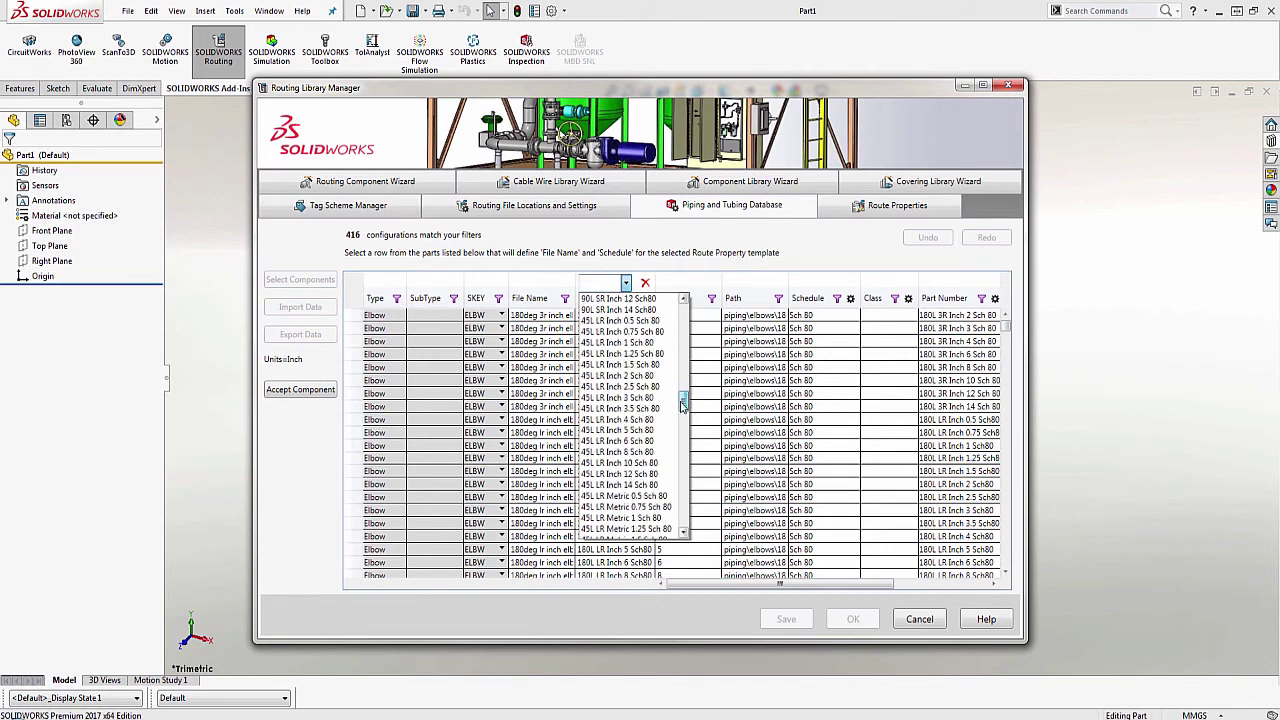
pyautogui.click(622, 353)
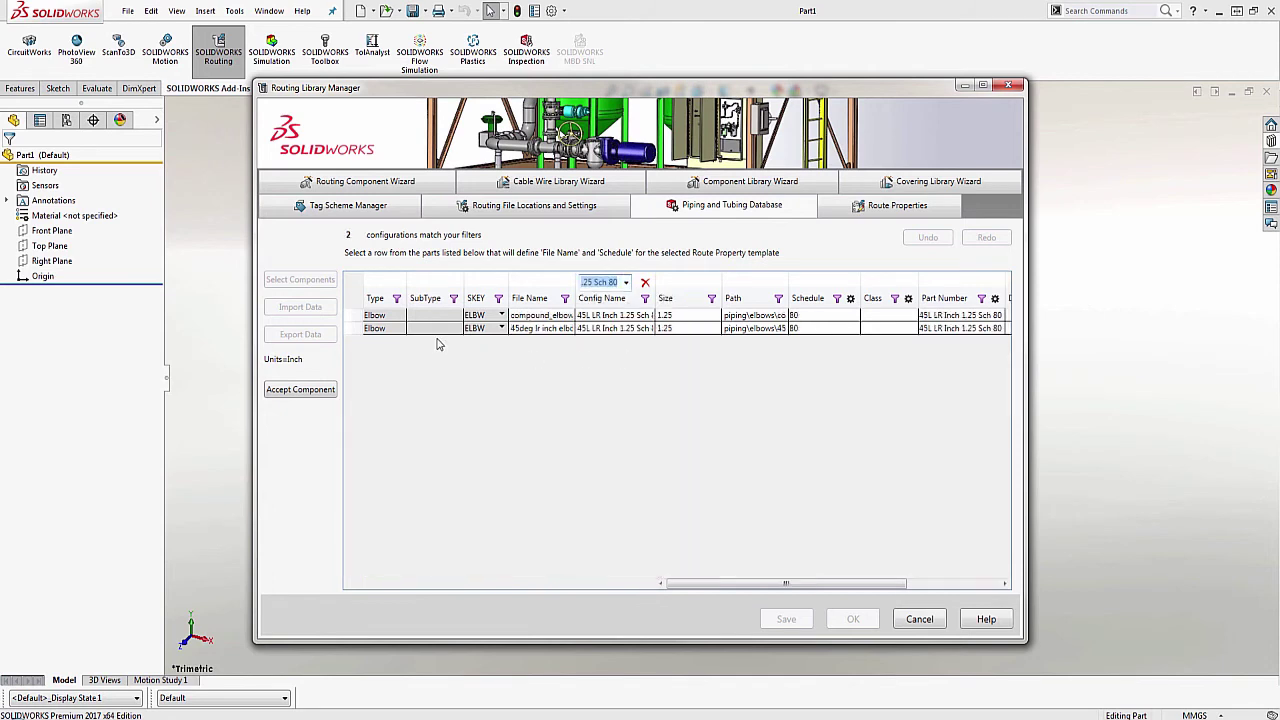
pyautogui.click(354, 329)
pyautogui.click(296, 390)
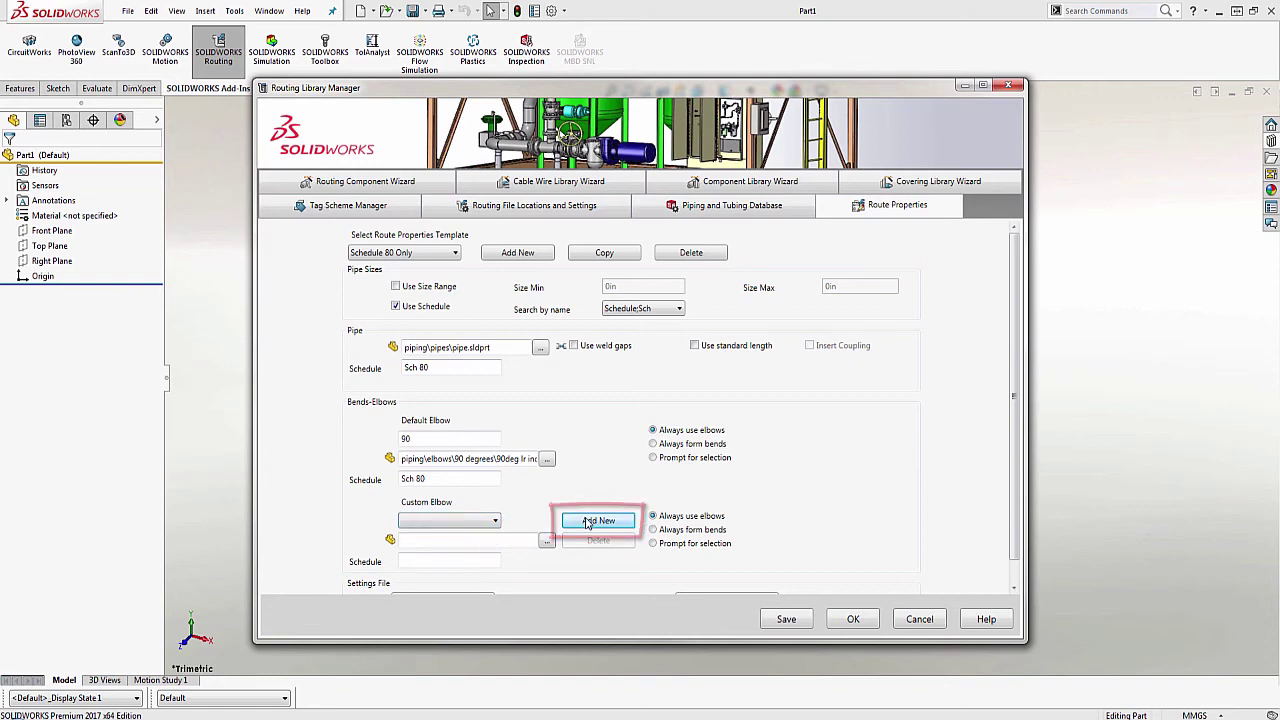
# Step: Add another custom elbow with configuration 180L LR Inch 1 Sch80 and check the custom elbow list
pyautogui.click(590, 521)
pyautogui.click(645, 299)
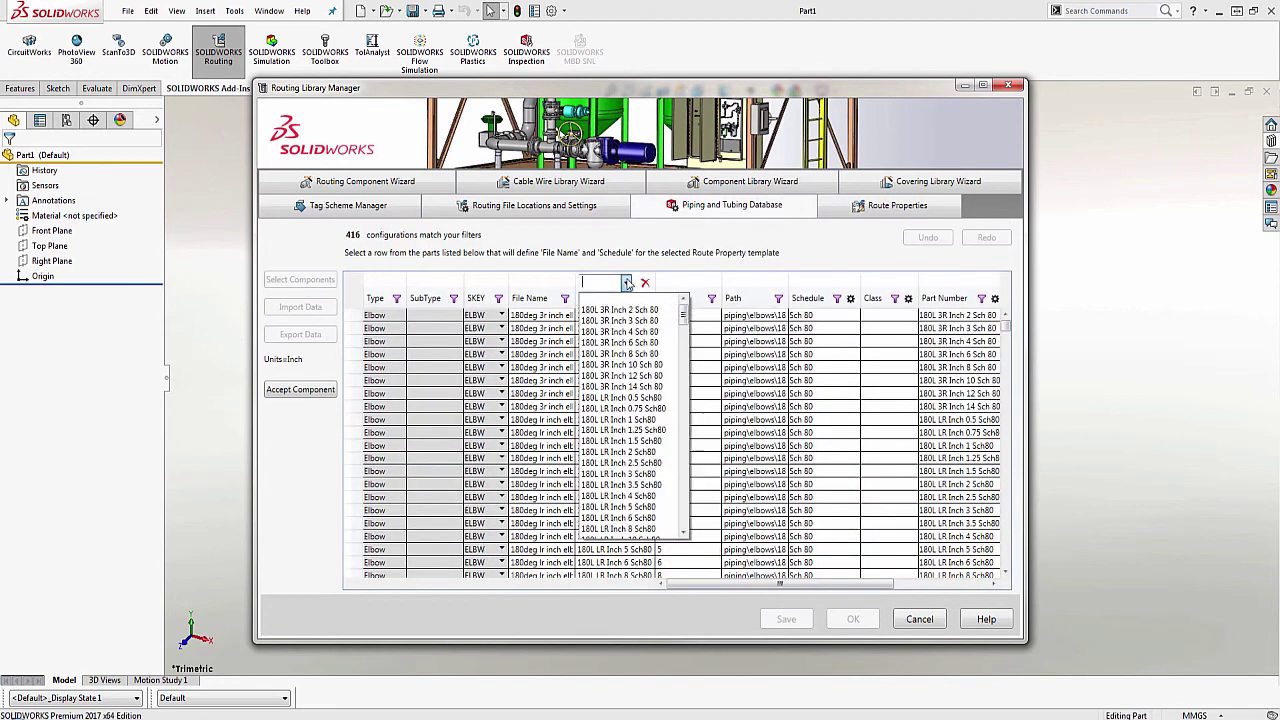
pyautogui.click(604, 420)
pyautogui.doubleClick(360, 316)
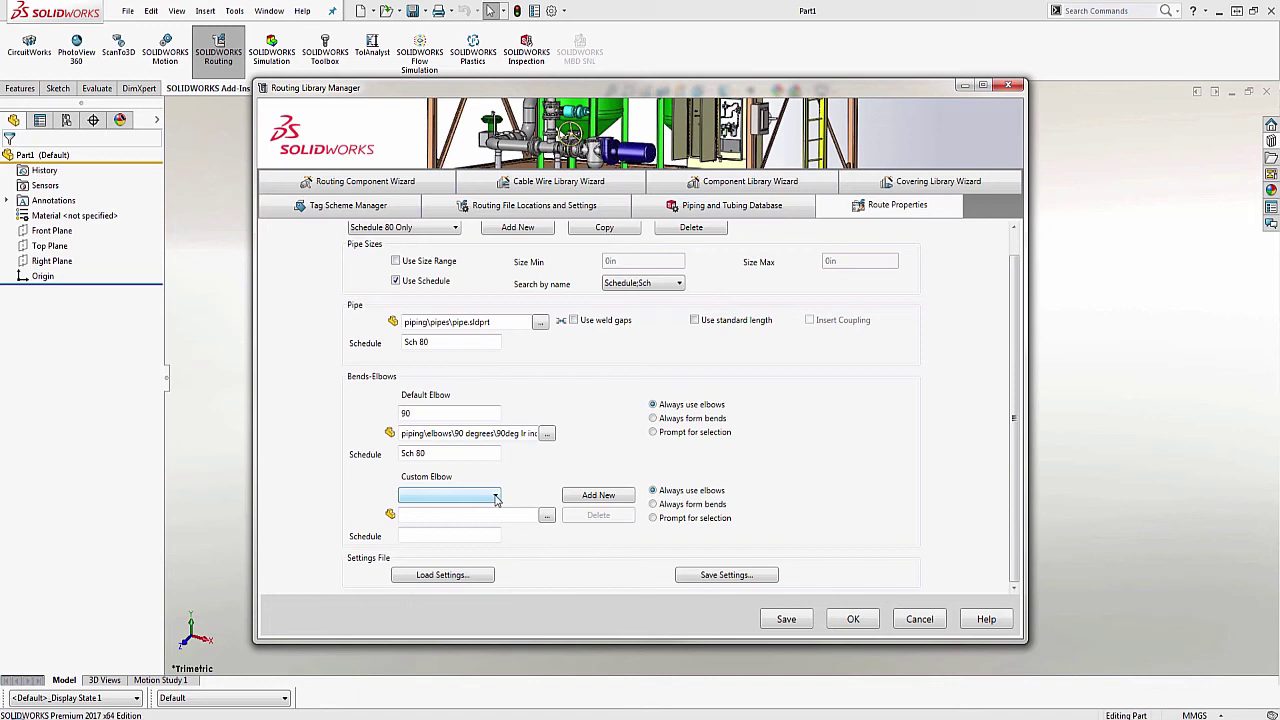
pyautogui.click(495, 497)
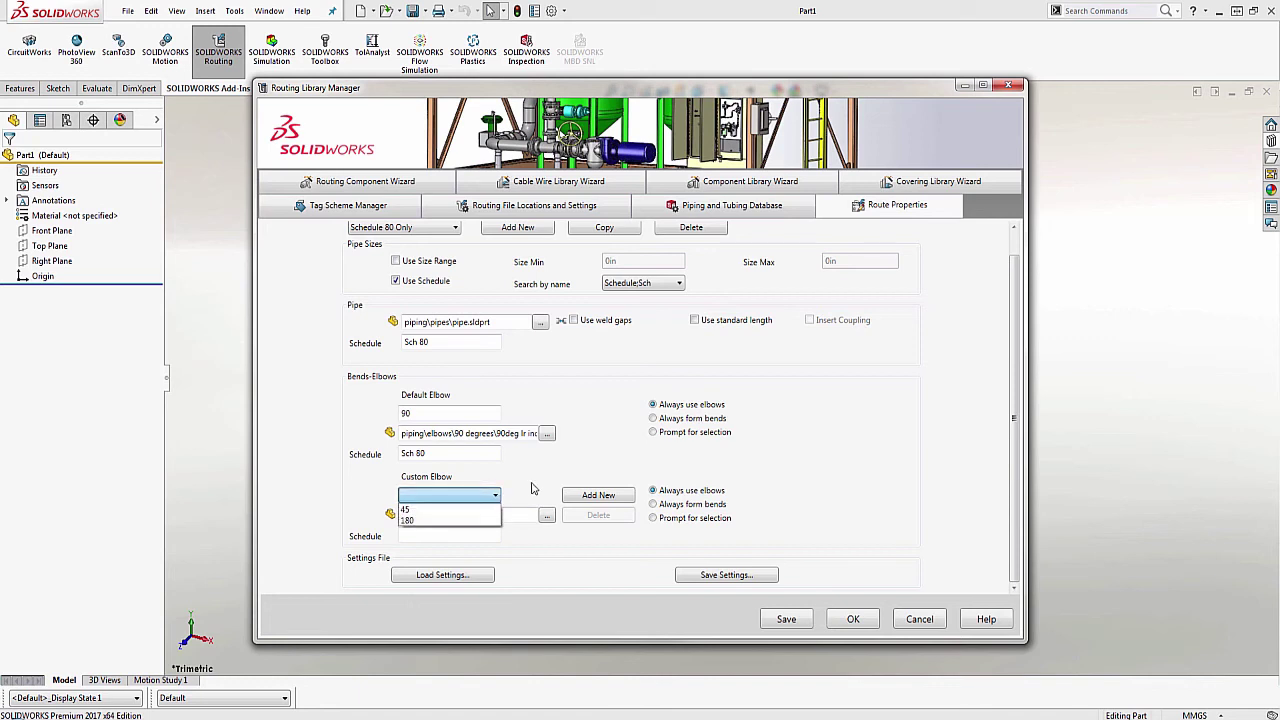
pyautogui.click(535, 490)
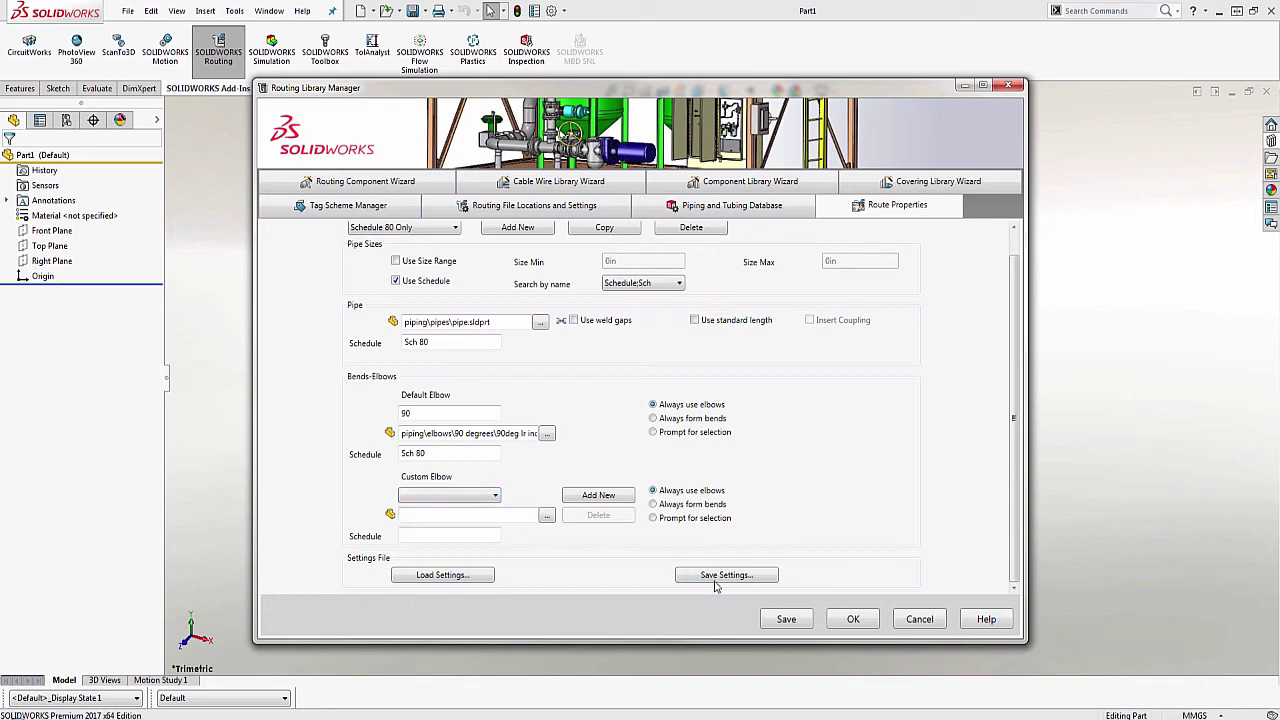
# Step: Save the Schedule 80 Only route template and exit the Routing Library Manager
pyautogui.click(790, 619)
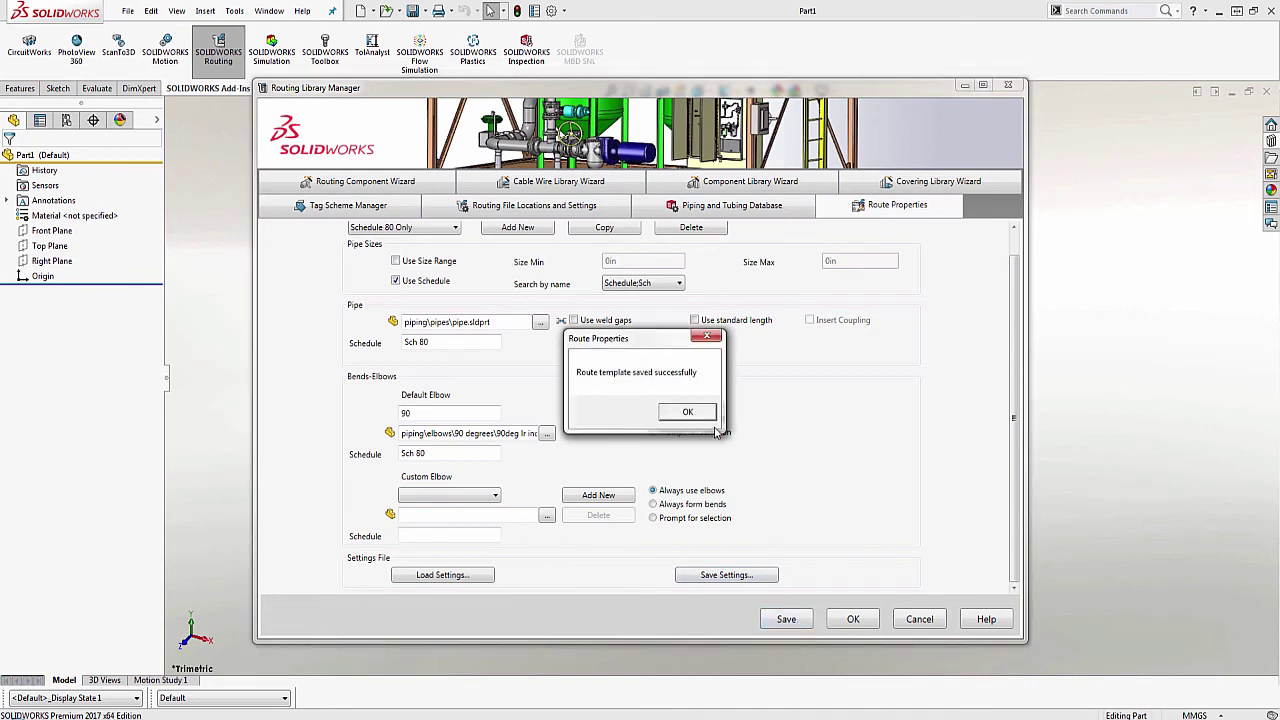
pyautogui.click(686, 412)
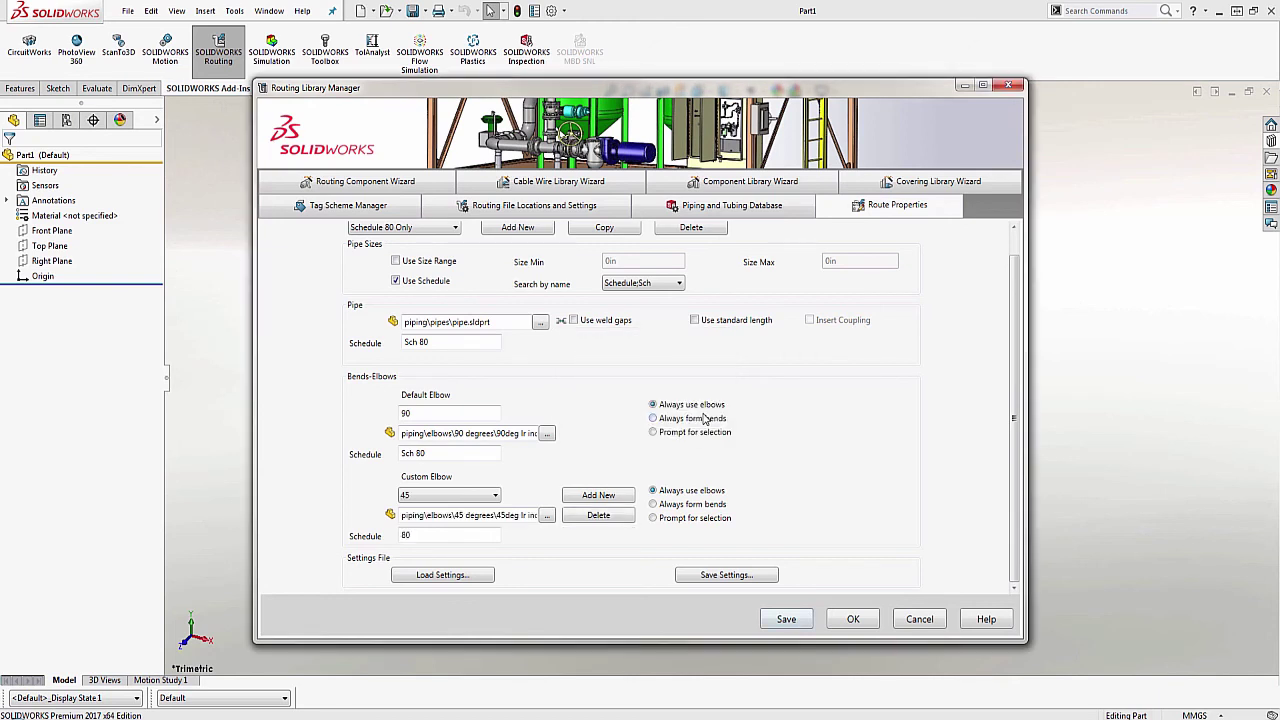
pyautogui.click(849, 620)
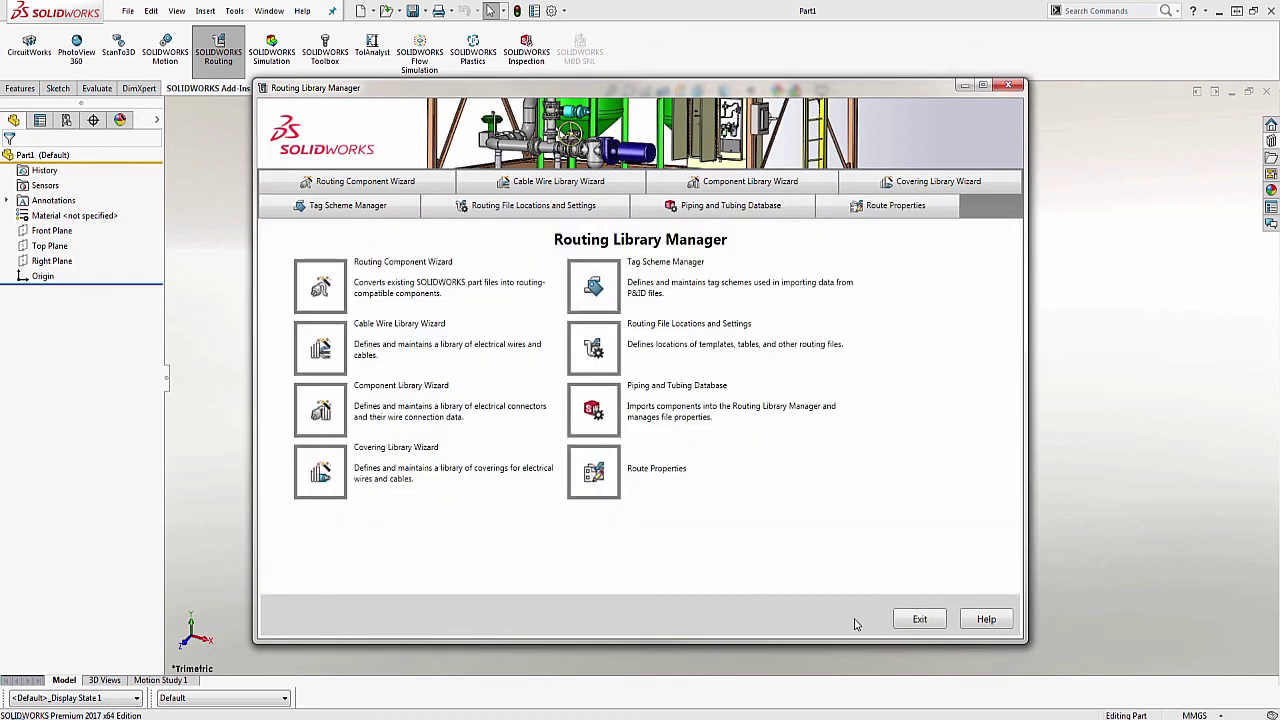
pyautogui.click(919, 619)
# Step: Place a slip-on flange from the Design Library's routing folder at the assembly origin, using a smaller Slip On Flange 150 configuration than NPS4
pyautogui.click(1271, 140)
pyautogui.click(1073, 148)
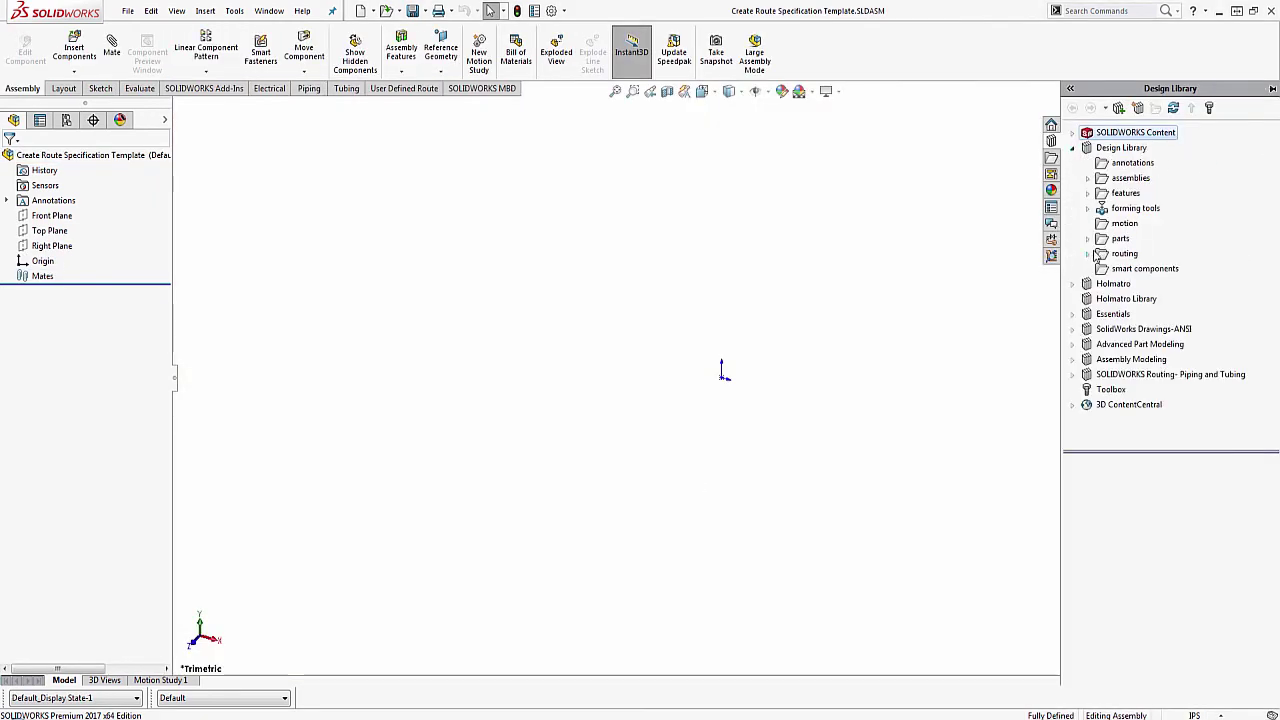
pyautogui.click(1088, 253)
pyautogui.click(1123, 309)
pyautogui.moveTo(1089, 486); pyautogui.dragTo(730, 370)
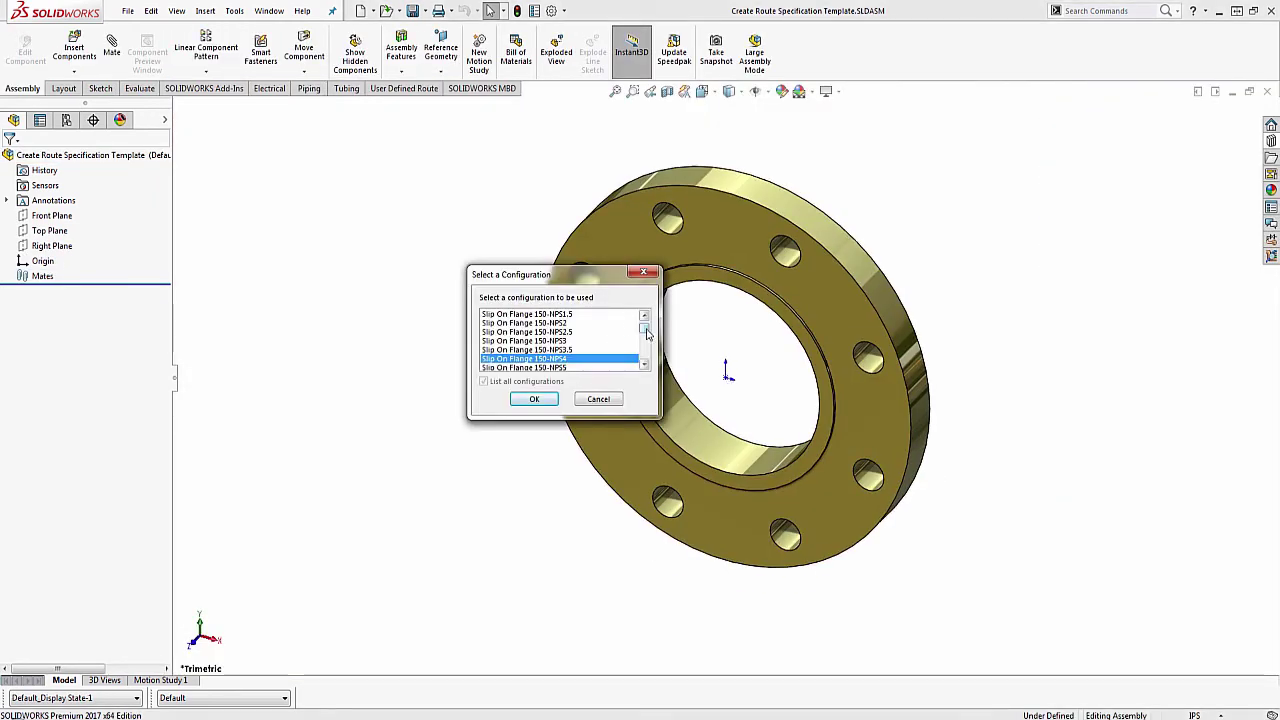
pyautogui.moveTo(646, 334); pyautogui.dragTo(646, 318)
pyautogui.click(525, 323)
pyautogui.click(534, 399)
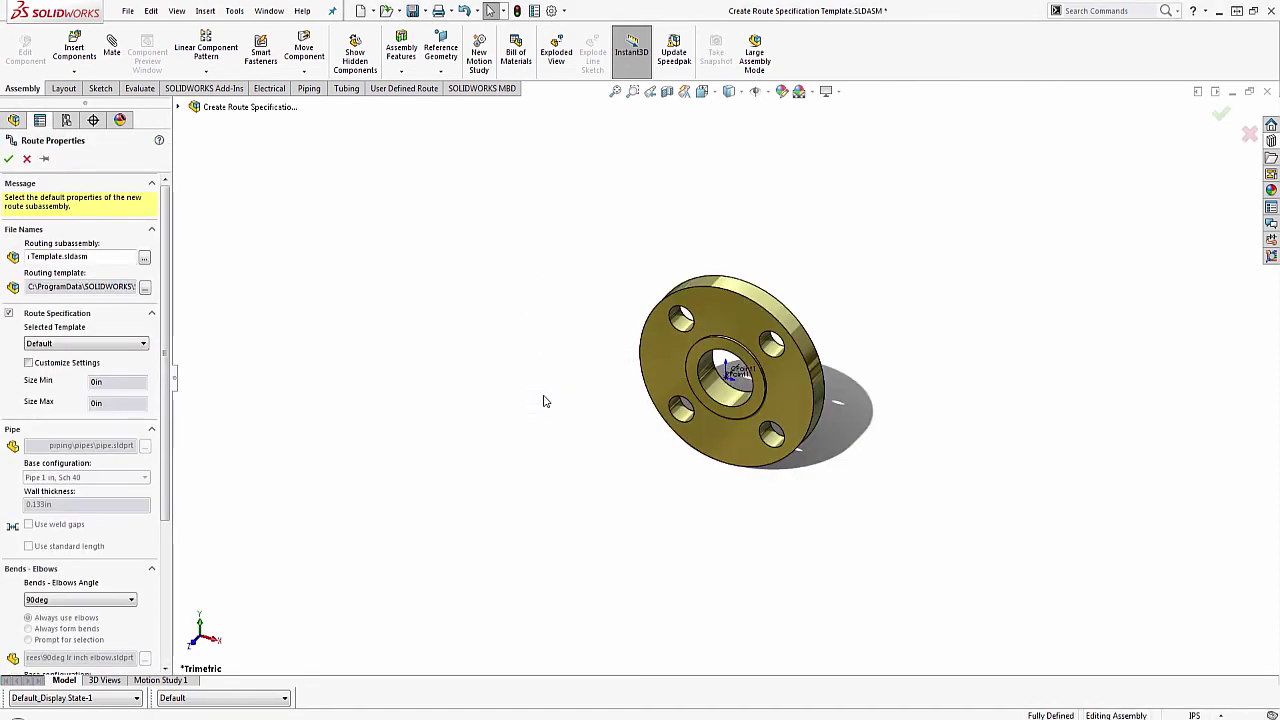
# Step: Apply the Schedule 80 Only route specification template to the new route, accepting the overwrite of its existing route properties
pyautogui.click(88, 349)
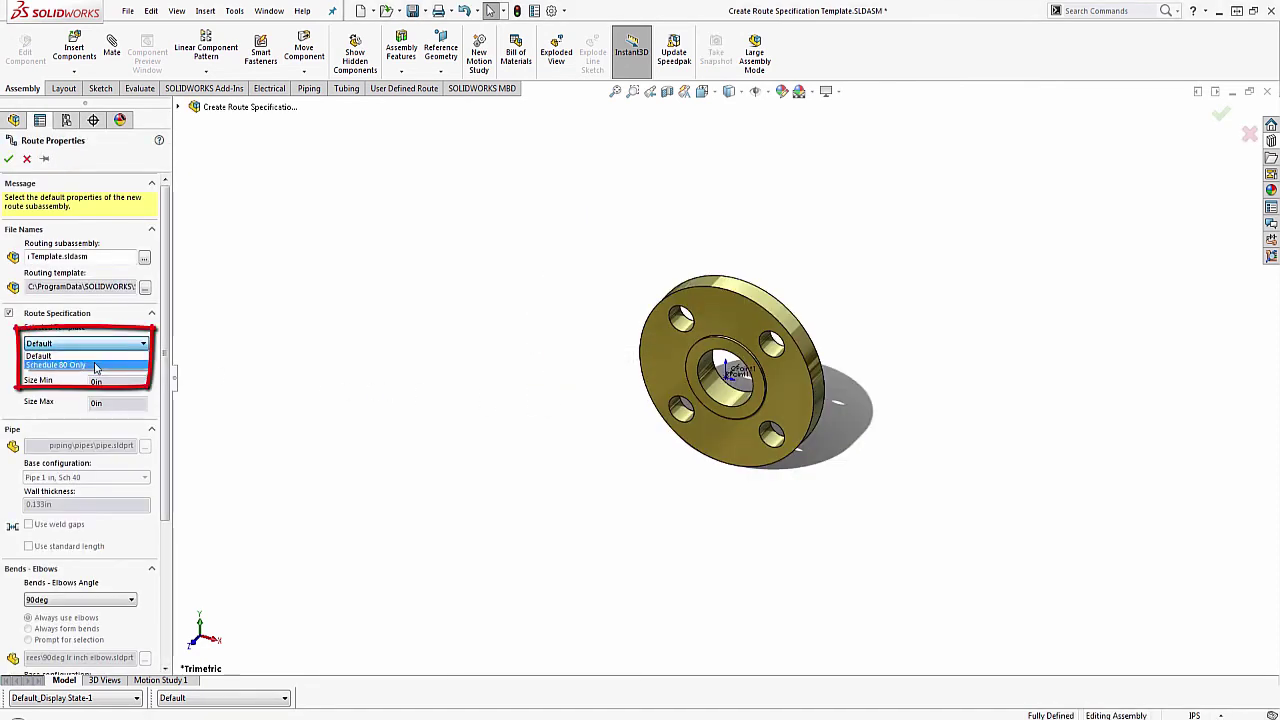
pyautogui.click(96, 366)
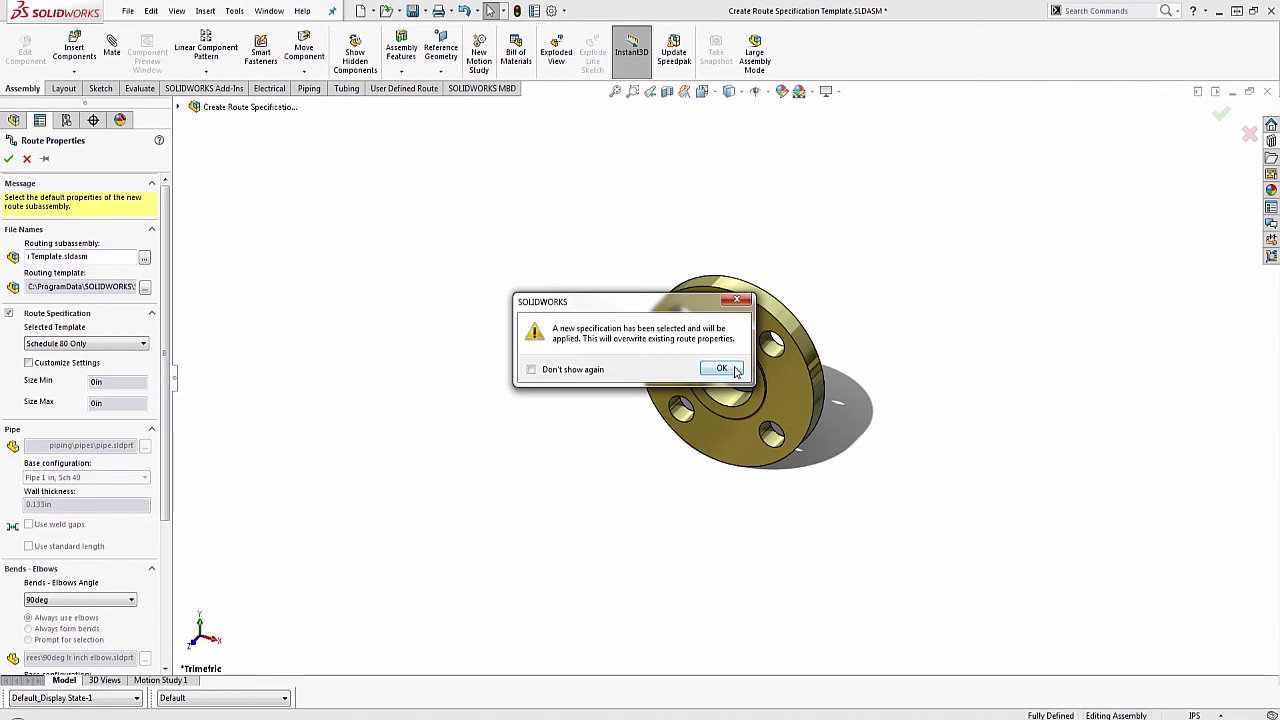
pyautogui.click(721, 369)
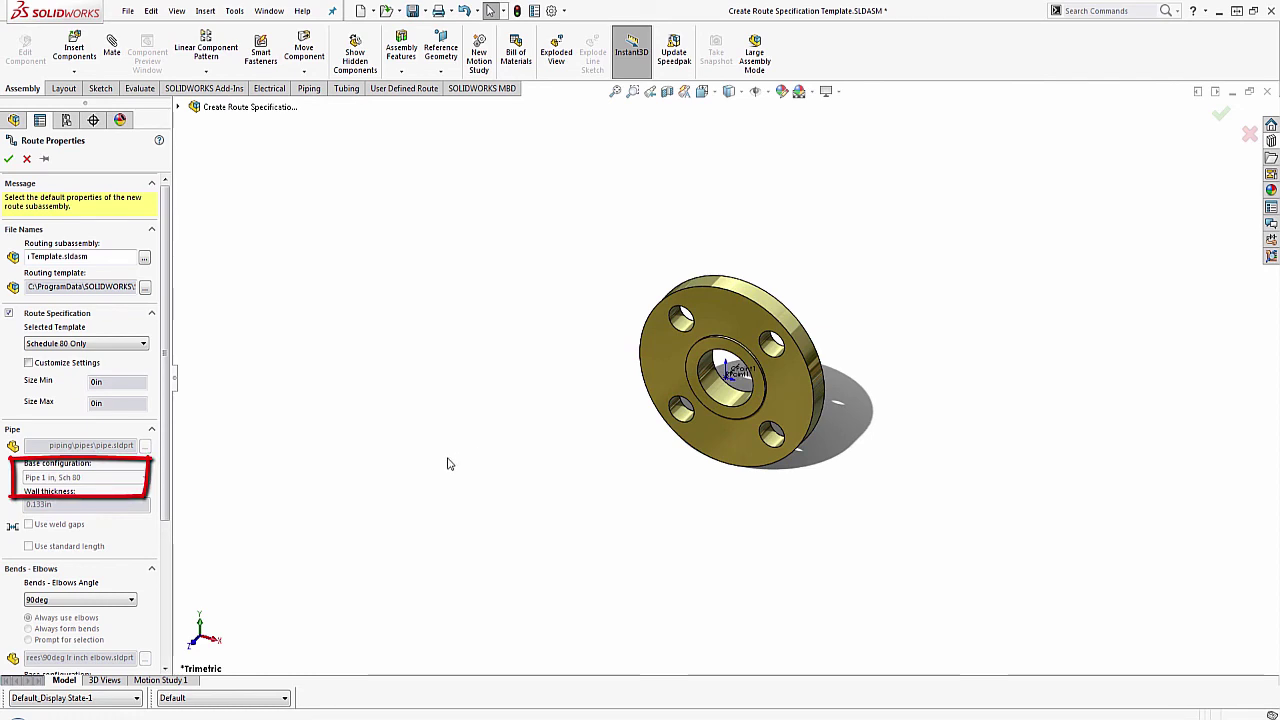
# Step: Check the available elbow angles, keeping 90deg, then accept the route properties and exit the route's 3D sketch
pyautogui.scroll(-3, 157, 497)
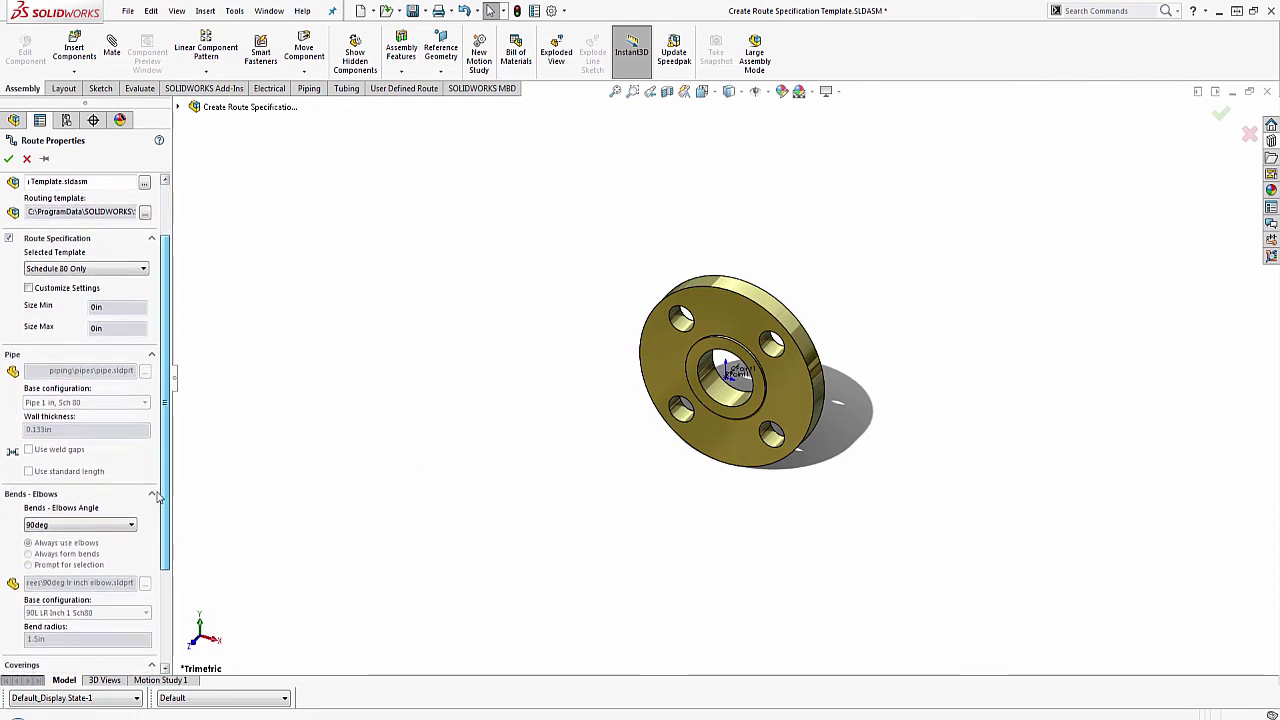
pyautogui.scroll(-2, 156, 515)
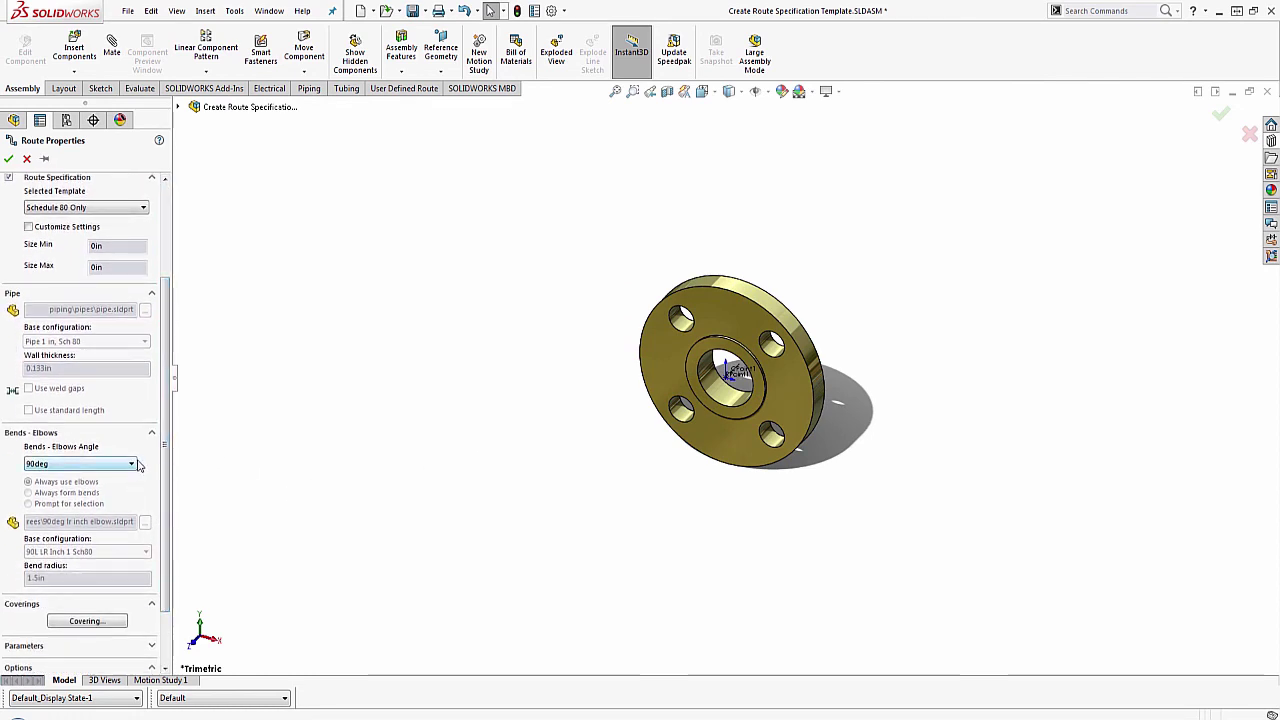
pyautogui.click(133, 465)
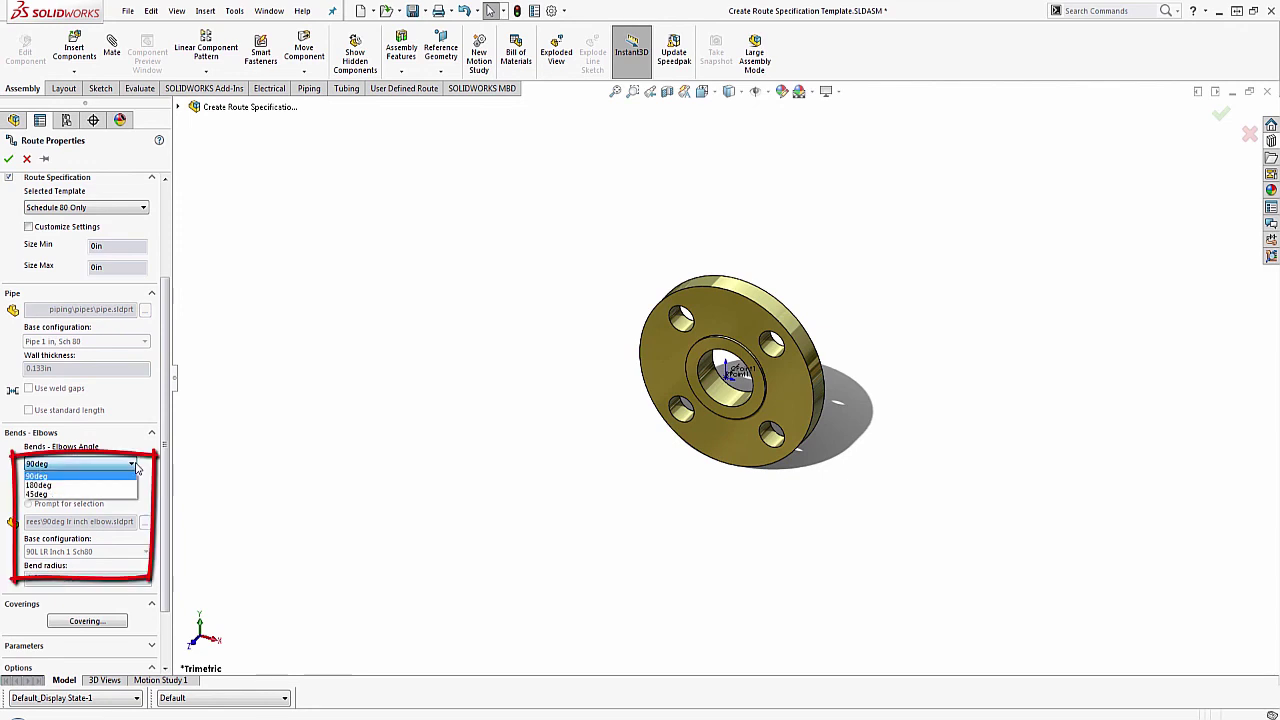
pyautogui.click(120, 476)
pyautogui.scroll(5, 80, 350)
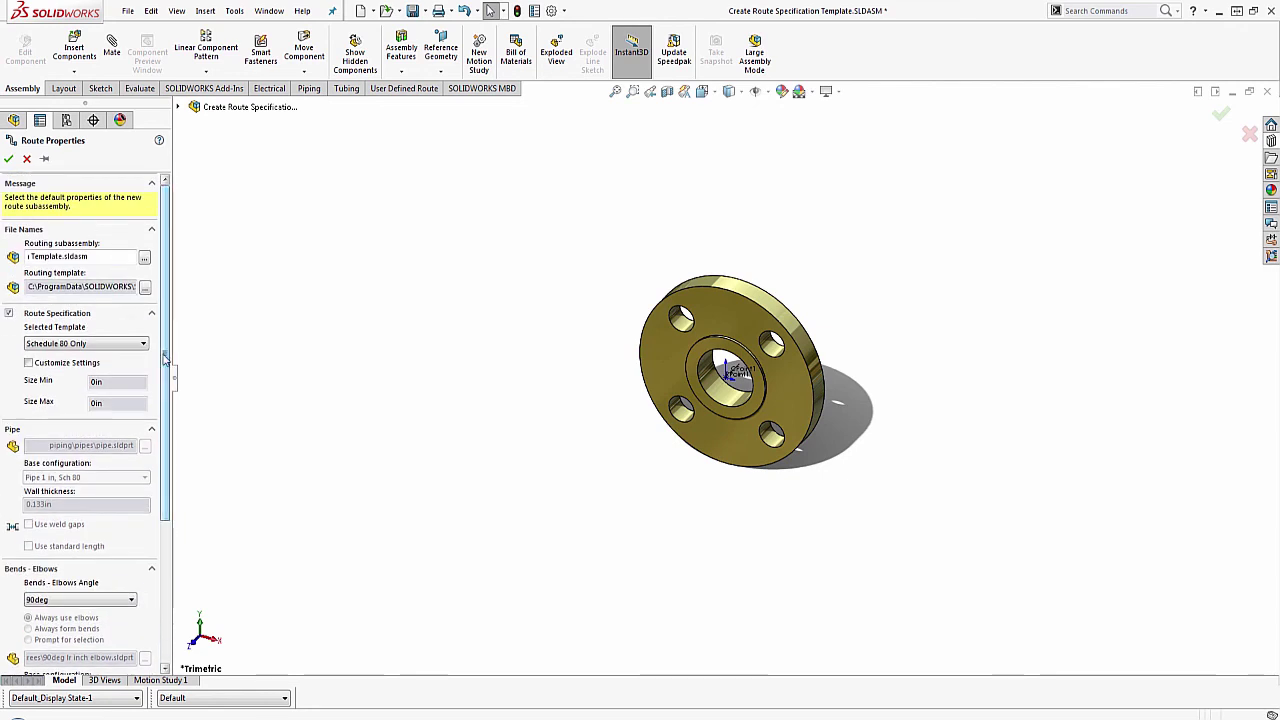
pyautogui.click(10, 160)
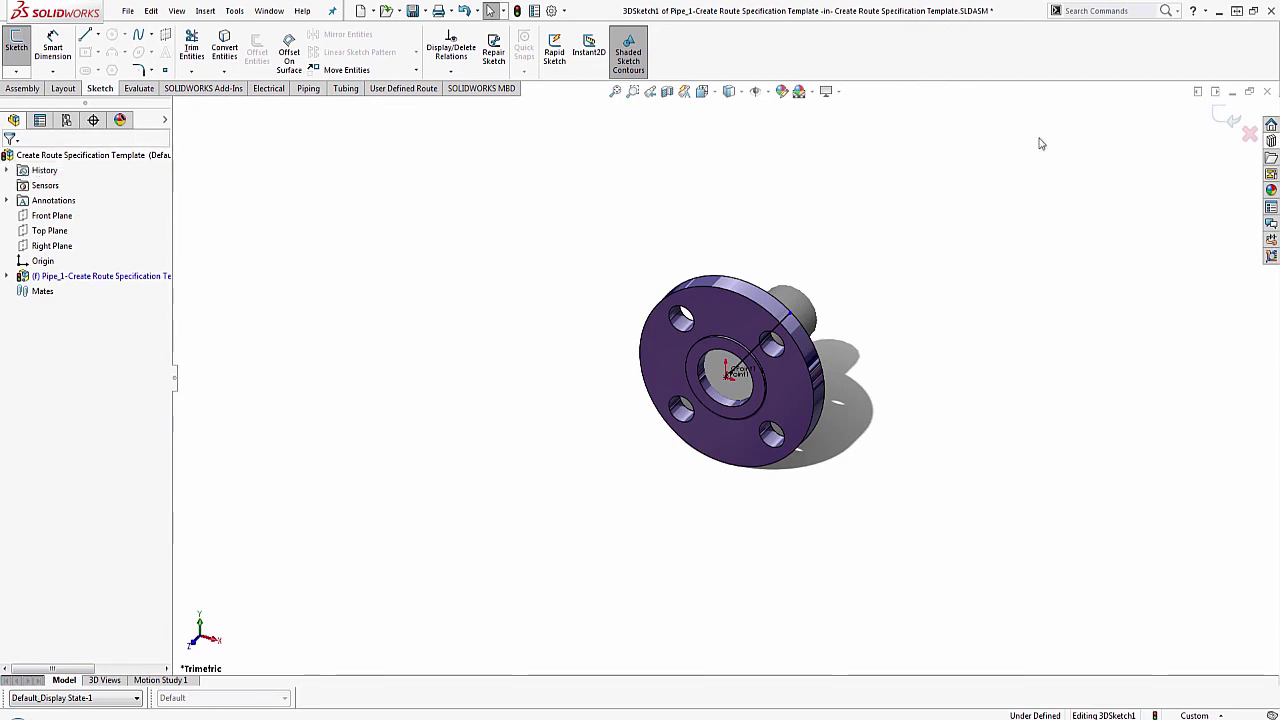
pyautogui.click(1232, 117)
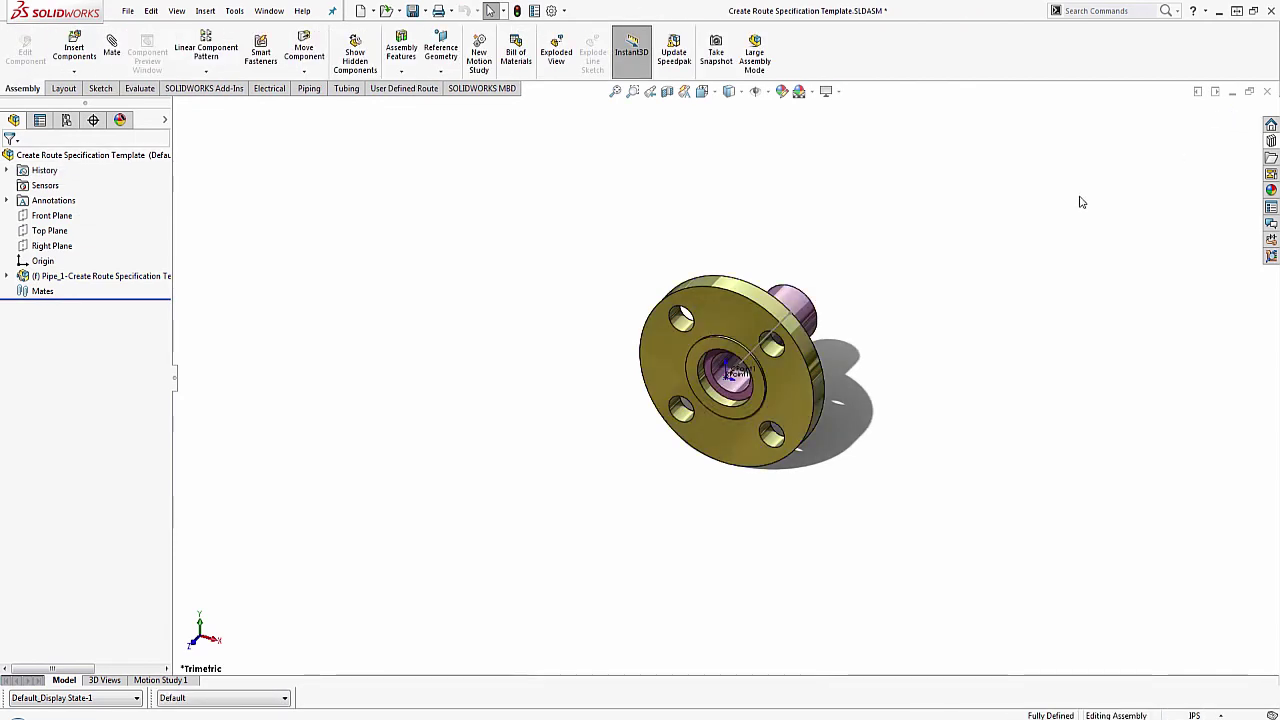